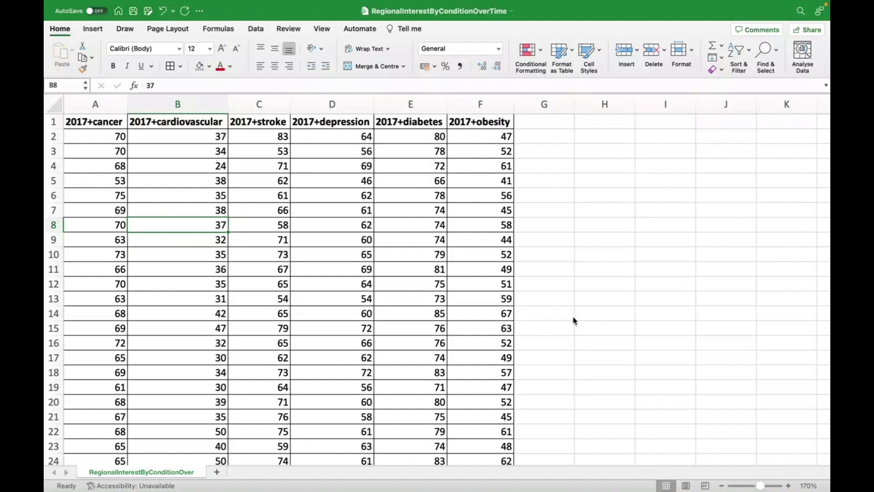
- Review the six 2017 condition columns one at a time, going from obesity in column F back to cancer in column A
click(472, 98)
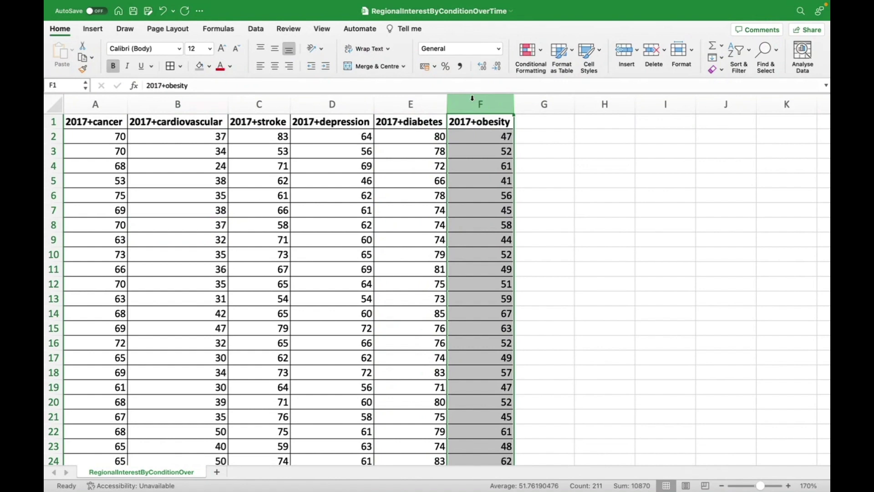
click(410, 100)
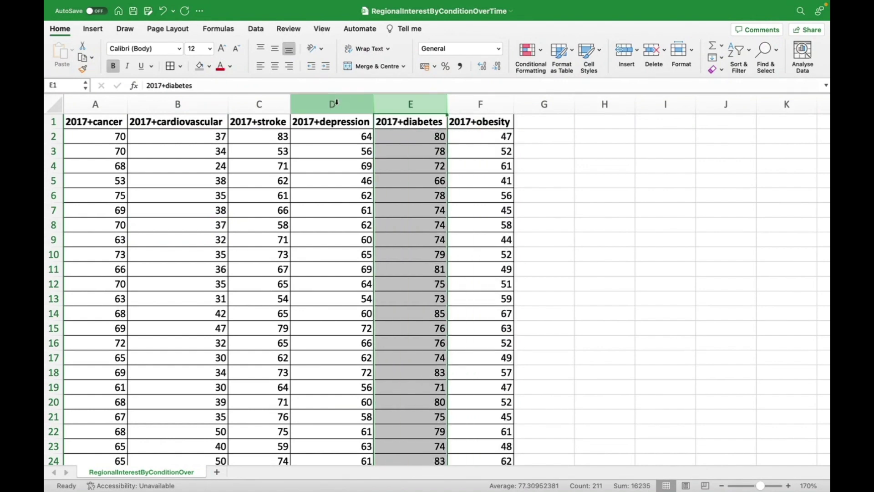
click(331, 101)
click(262, 104)
click(135, 104)
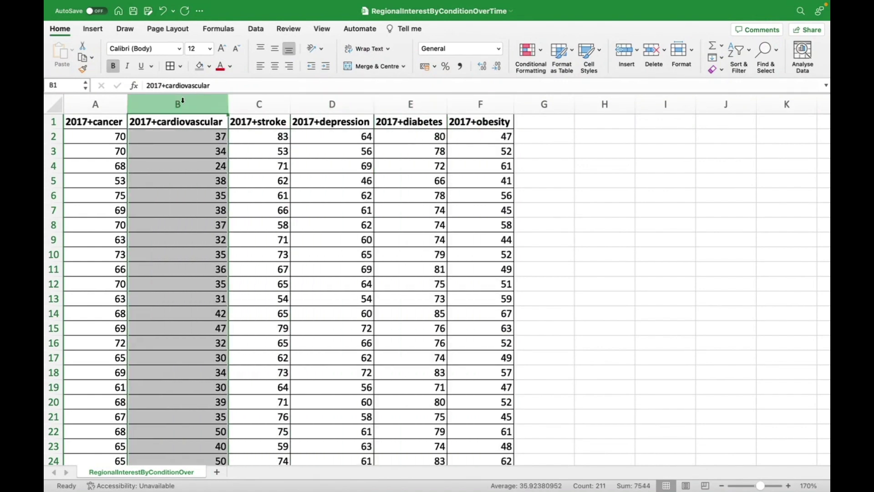
click(99, 104)
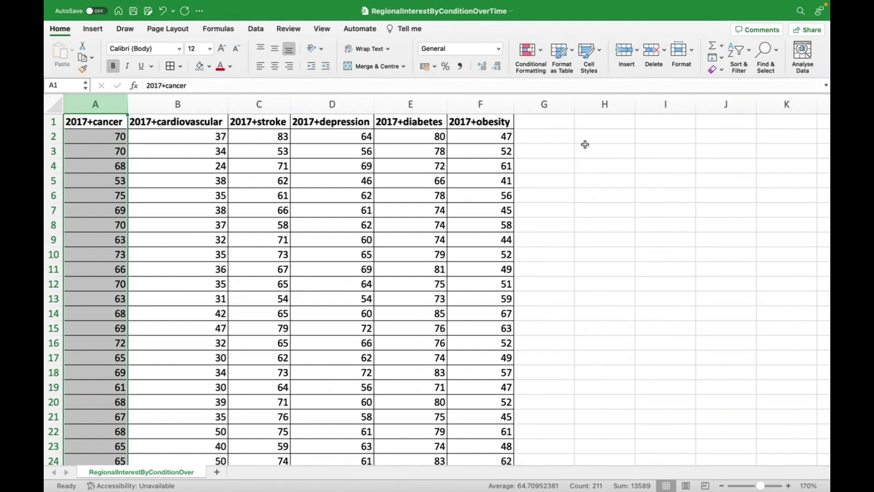
- Enter the comparison labels "obesity-cancer" in G2 and "obesity-cardio" in G3
click(551, 137)
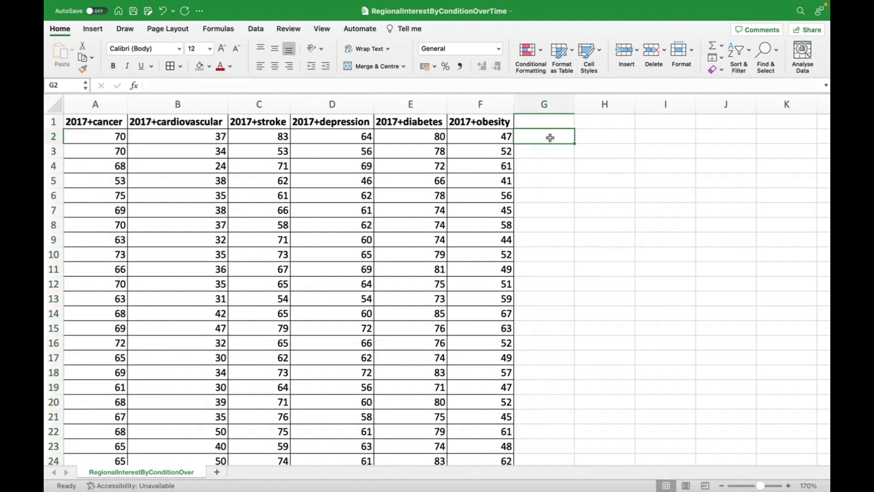
text(obesity)
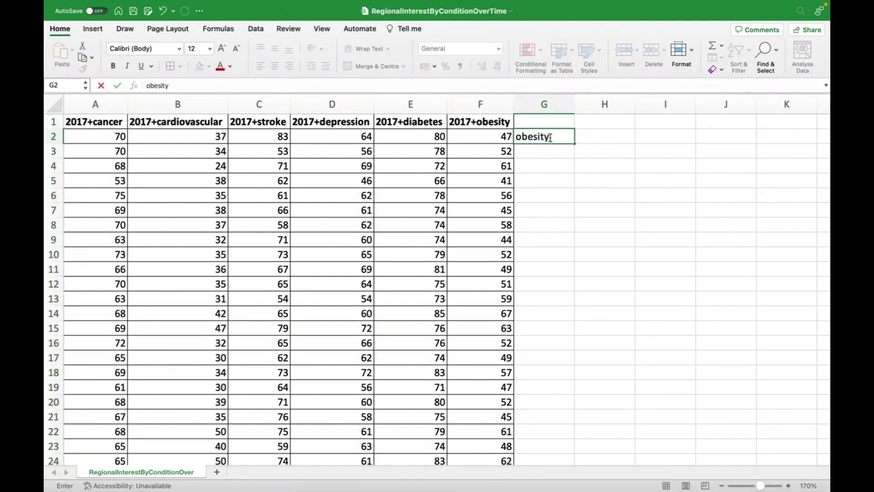
text(-cancer)
click(559, 149)
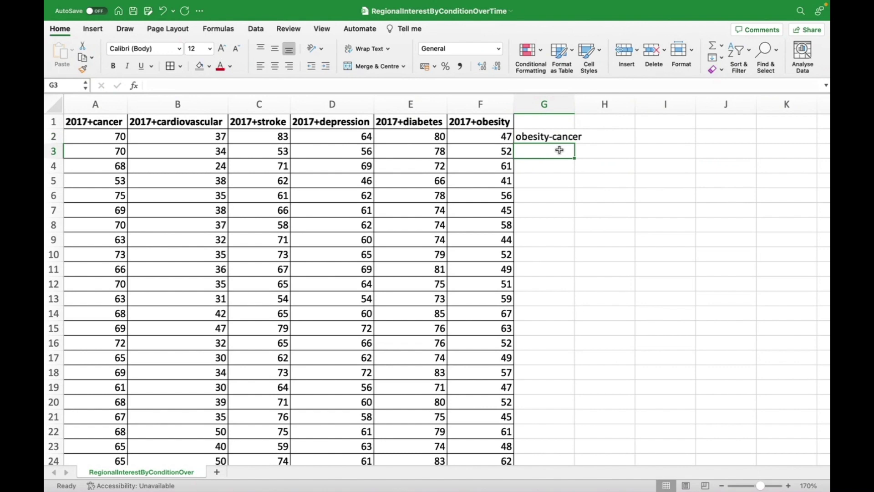
text(obesity-)
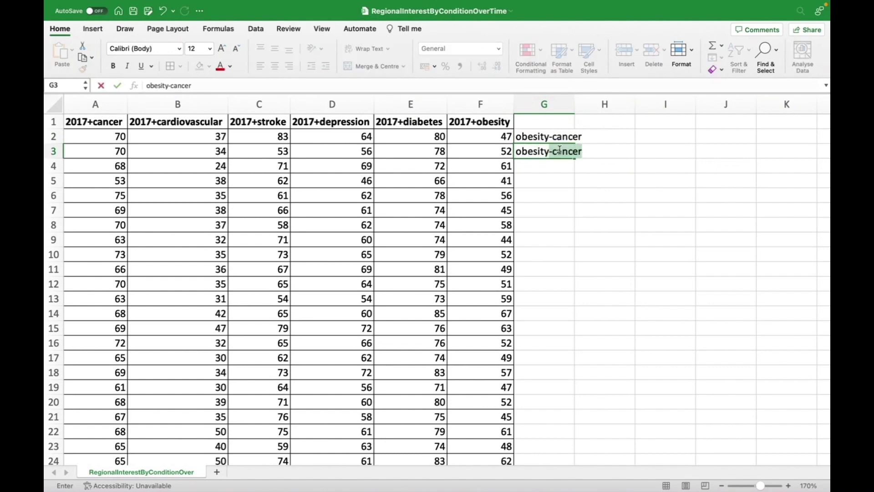
text(cardio)
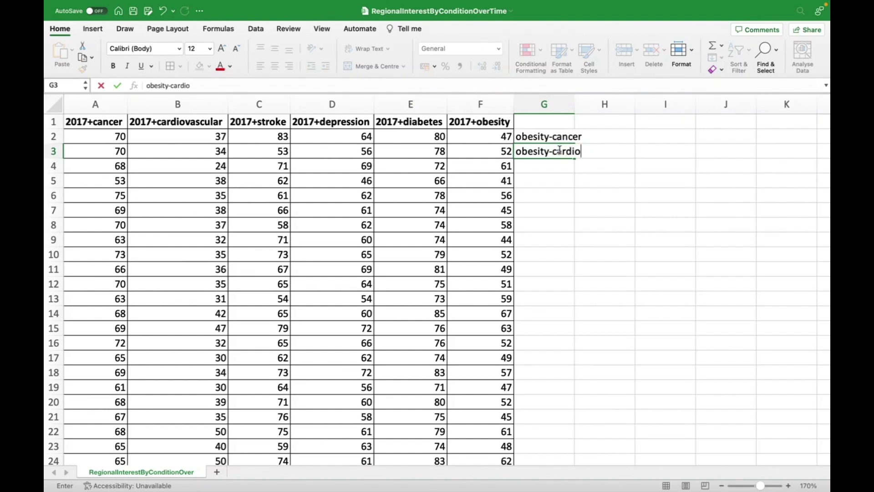
key(Return)
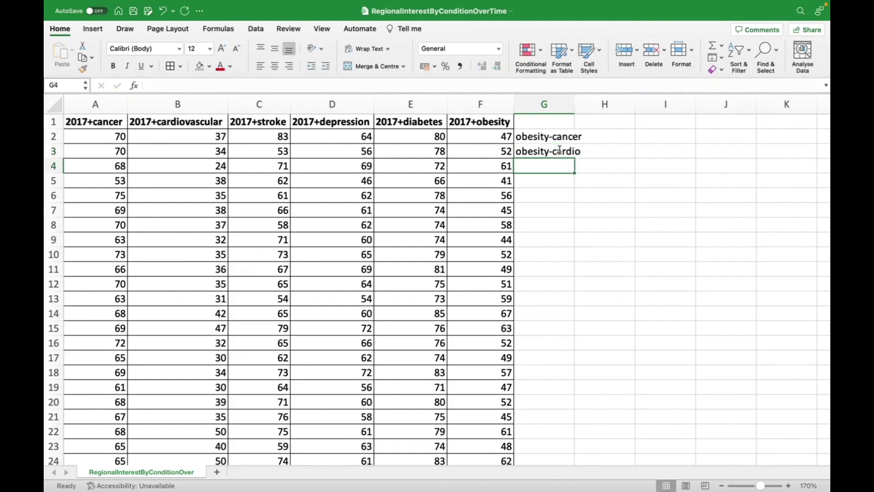
- Add the comparison labels "obesity-stroke" in G4 and "obesity-depression" in G5
text(obesity)
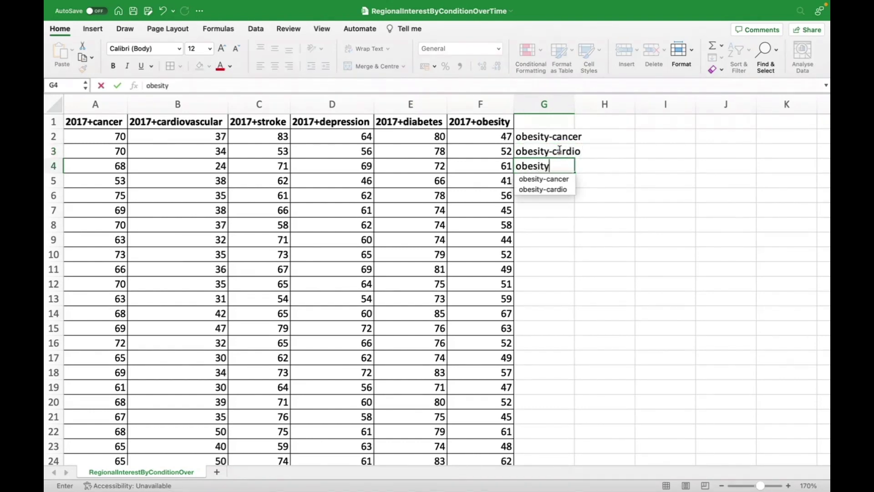
text(-stroke)
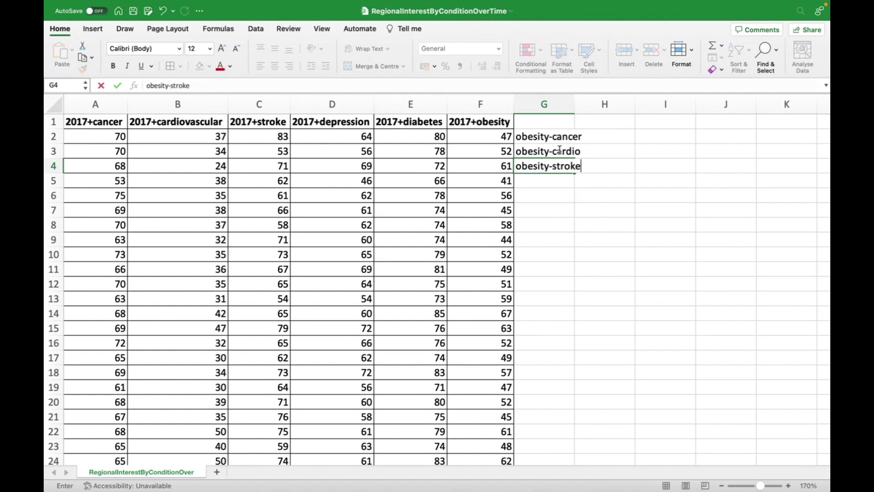
key(Return)
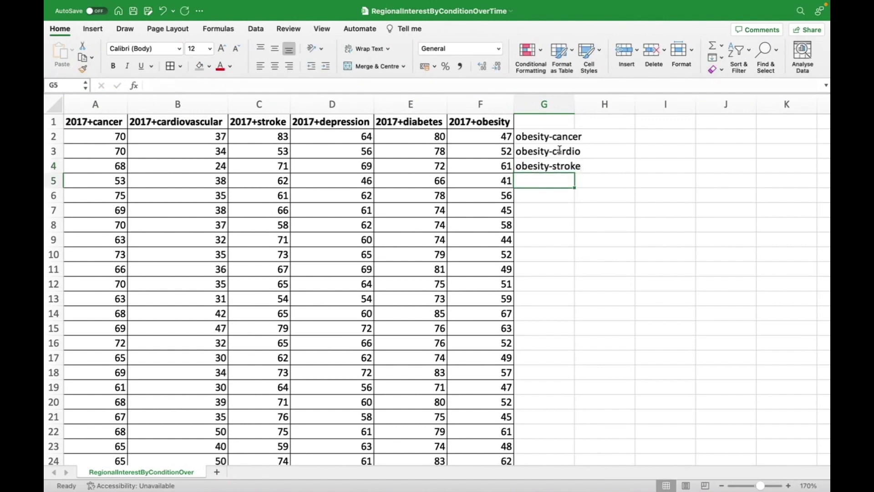
text(obesi)
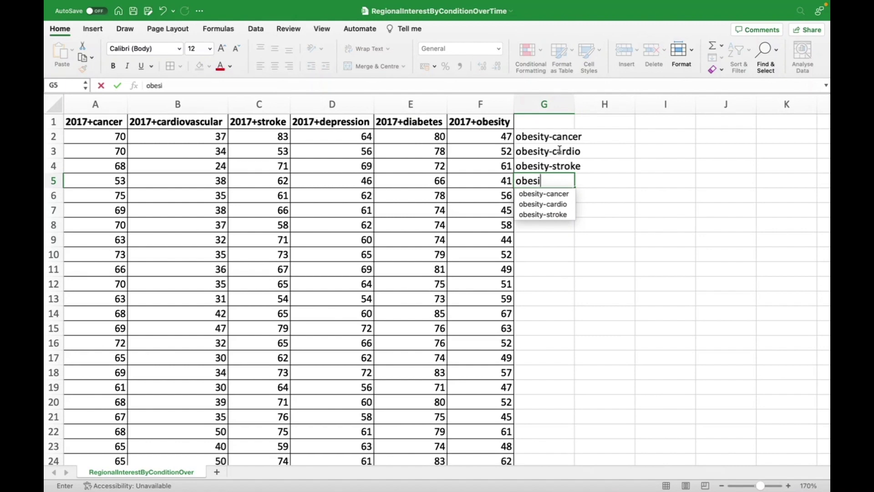
text(ty-d)
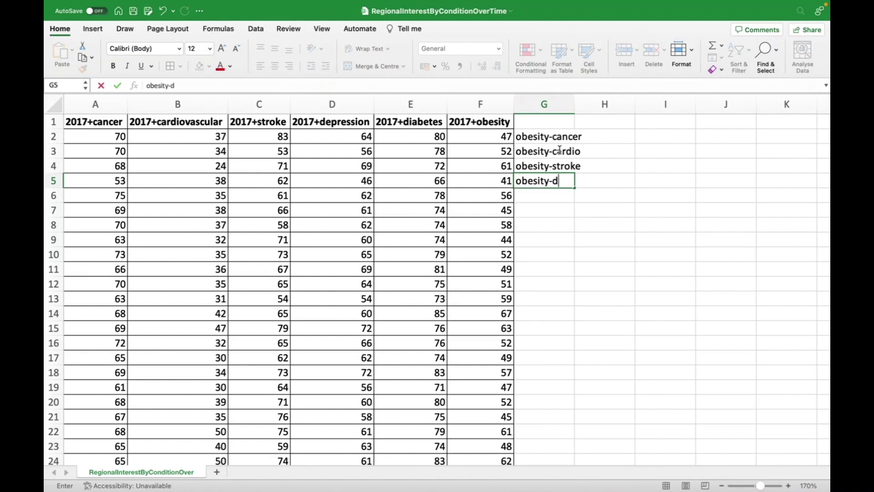
text(epression)
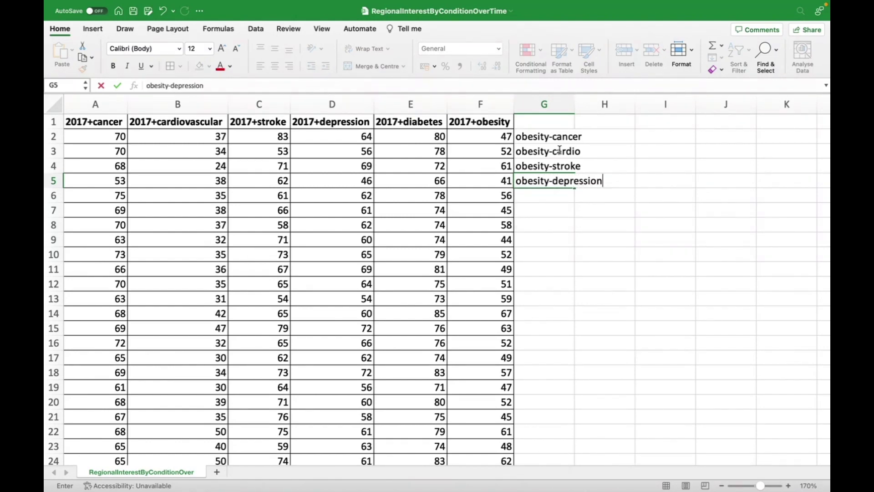
key(Return)
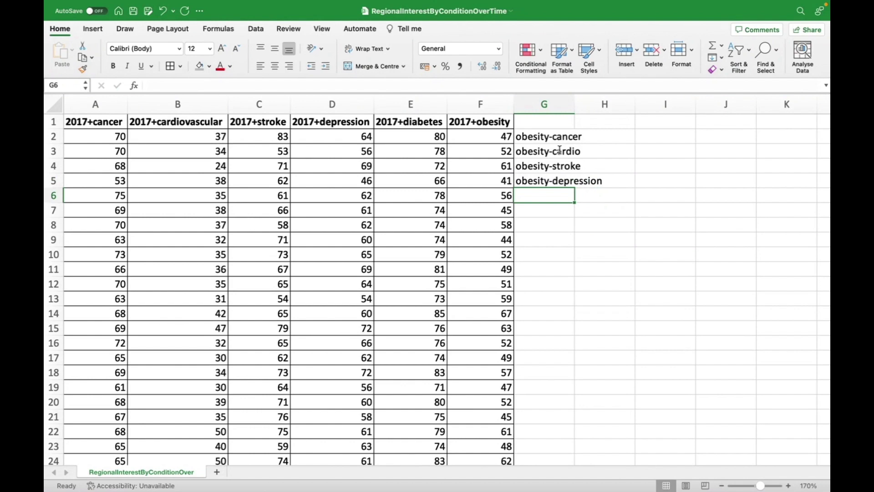
- Enter the label "obesity diabetes" in G6 and widen column G to fit all the comparison labels
text(obesity diabetes)
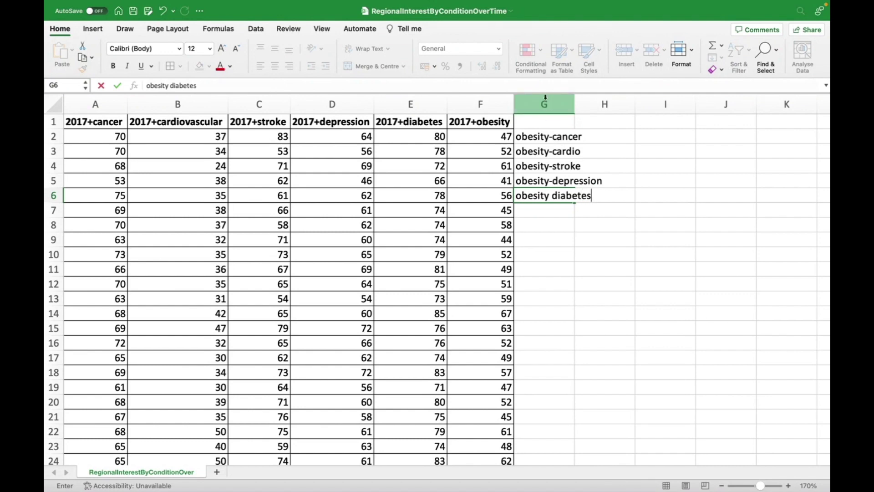
click(545, 98)
drag(574, 99, 607, 99)
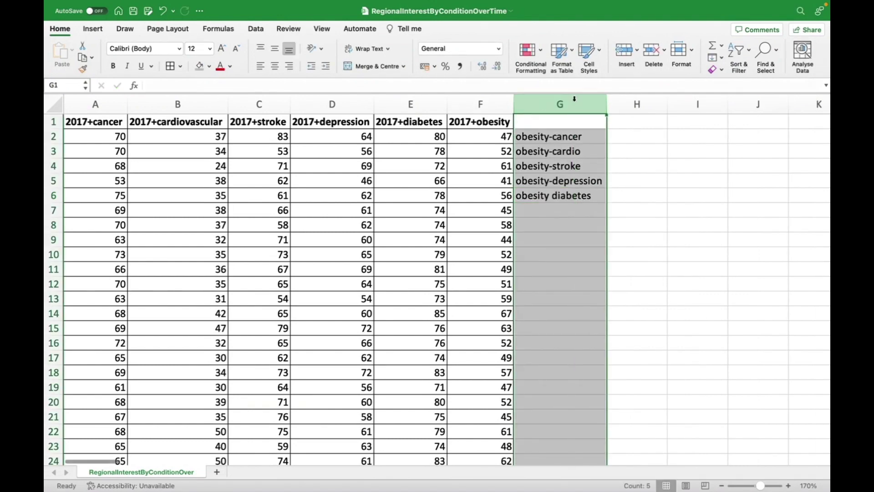
- Calculate the obesity-cancer correlation in H2 with the formula =CORREL(F:F,A:A)
click(627, 136)
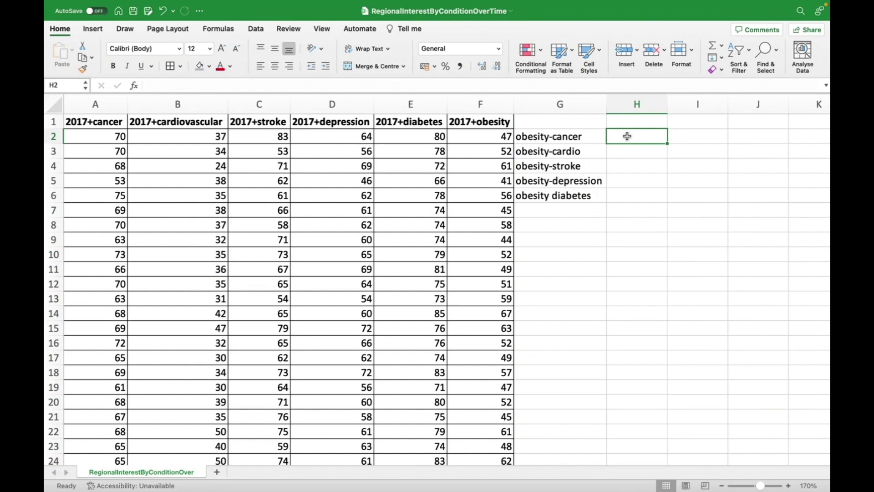
text(=corre)
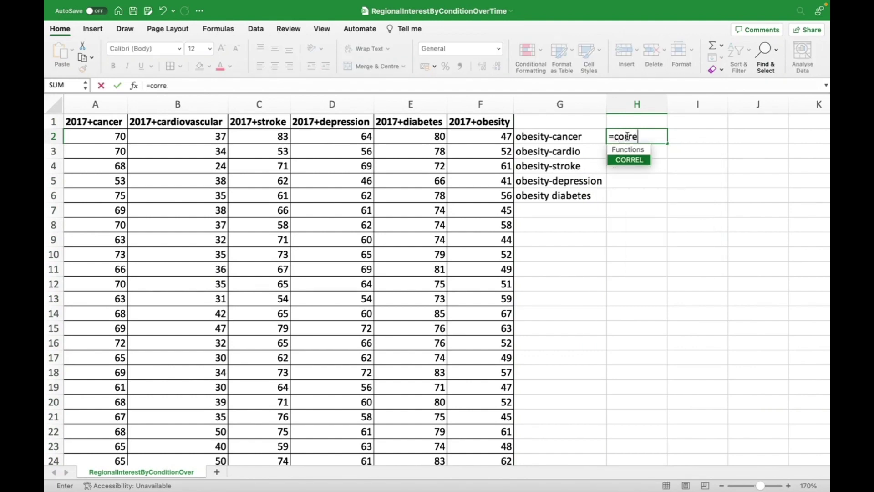
key(Tab)
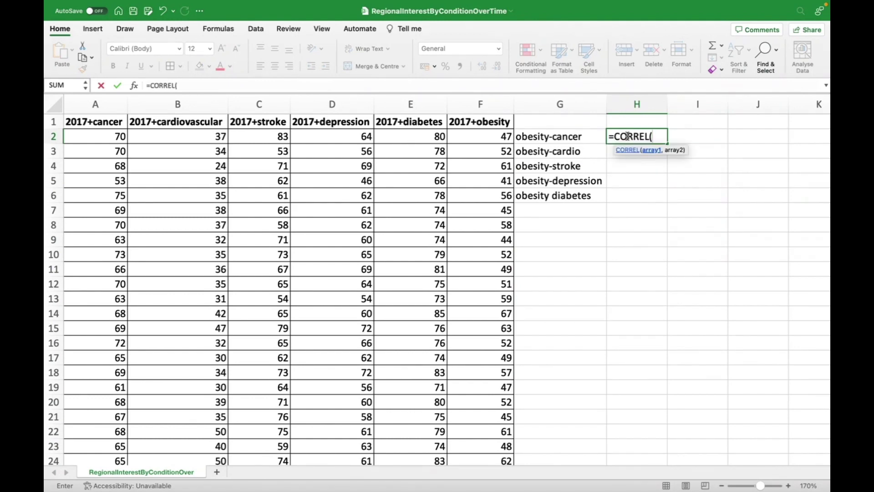
click(481, 108)
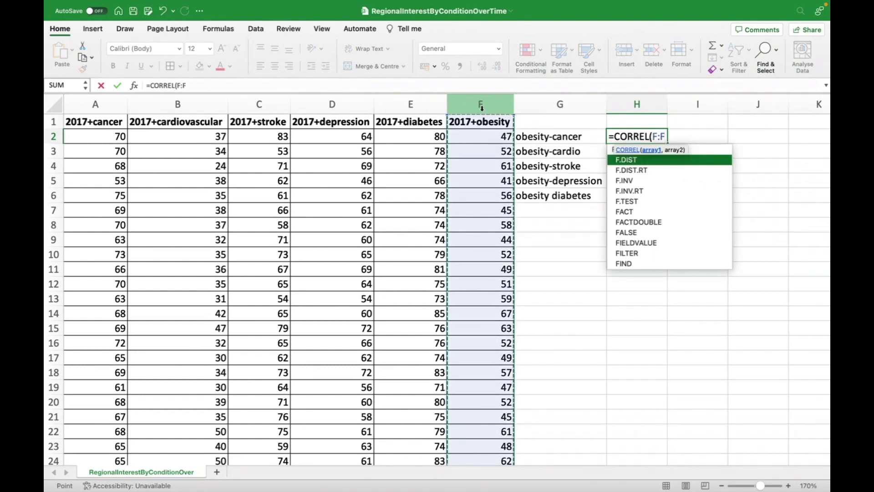
text(,)
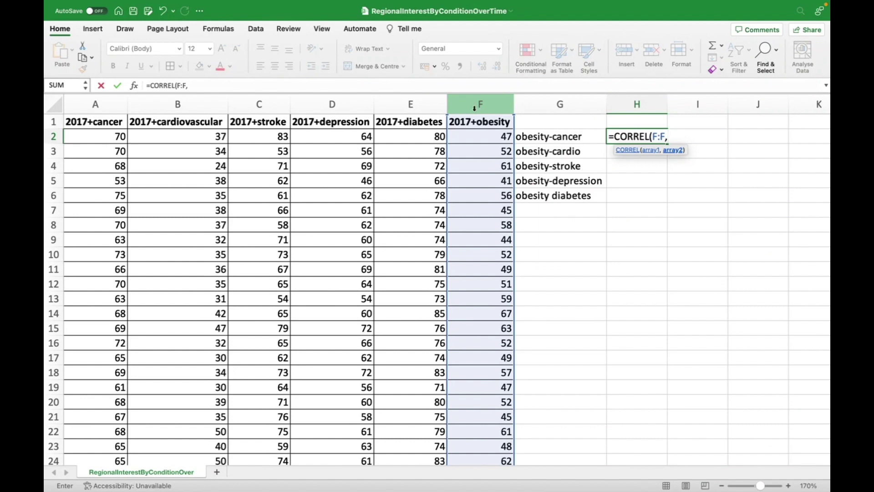
click(103, 104)
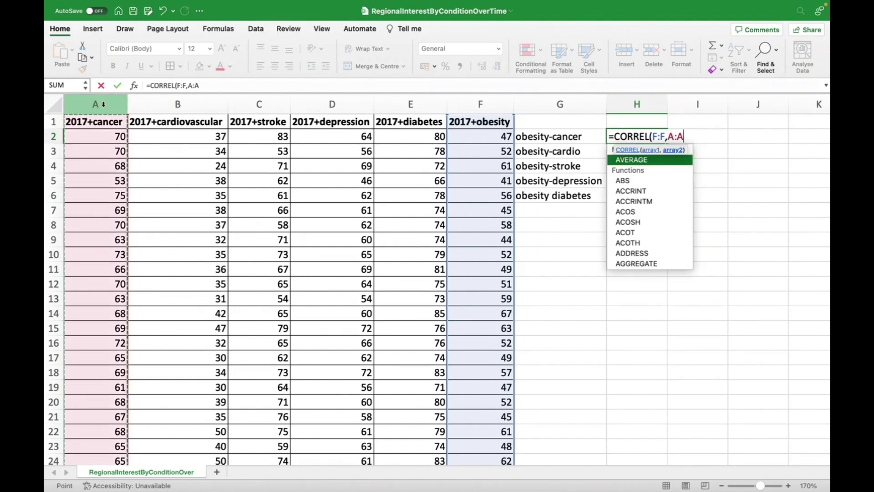
text())
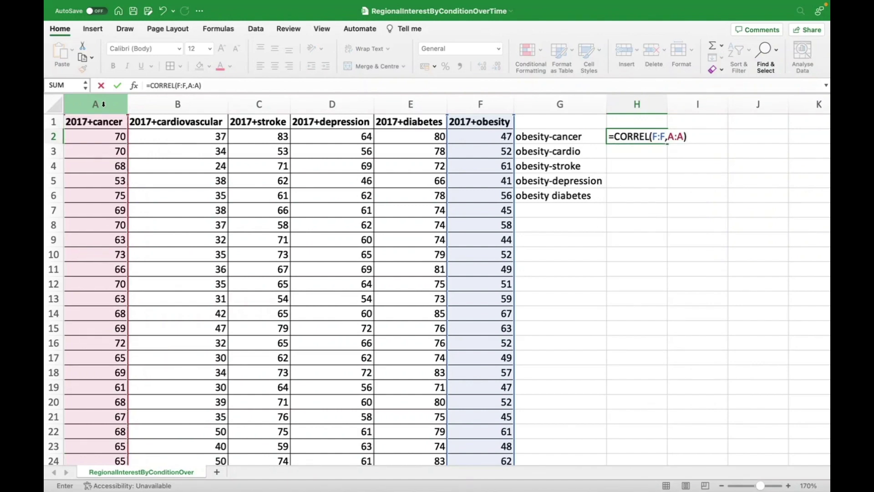
key(Return)
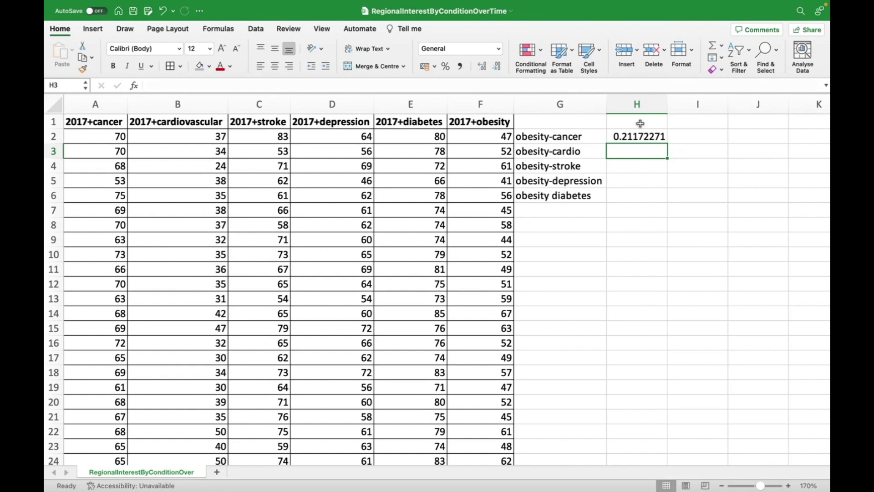
- Enter the heading "Correlation Coefficient" in H1 above the calculated value
click(640, 123)
text(Correlatio)
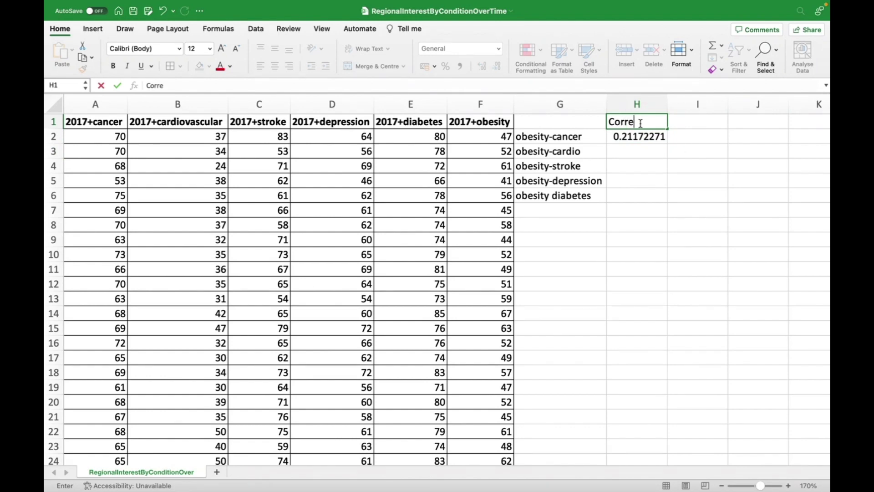
text(Co)
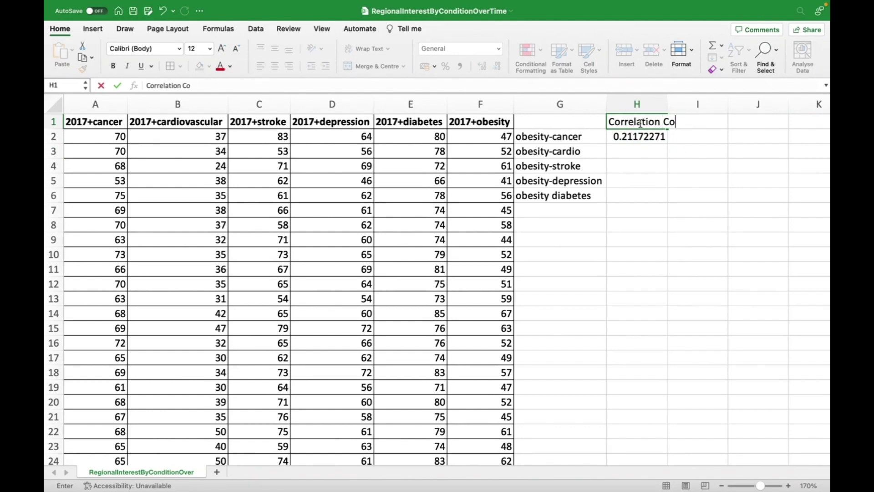
text(efficient)
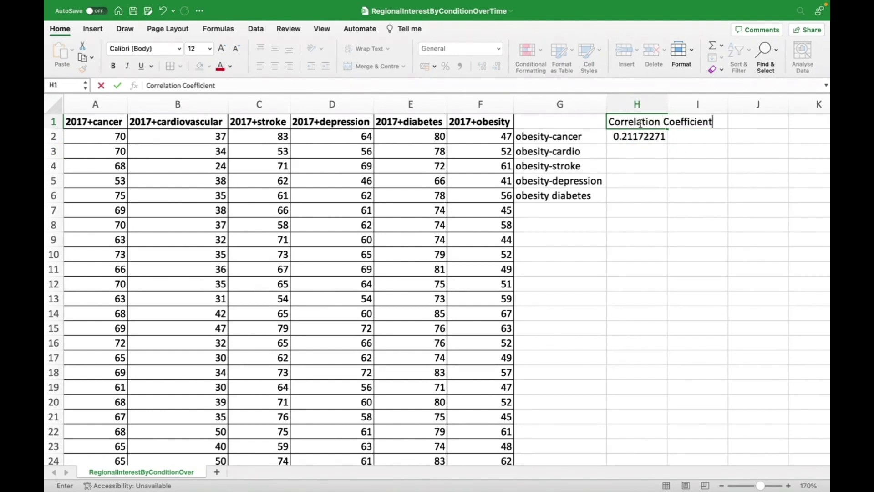
key(Return)
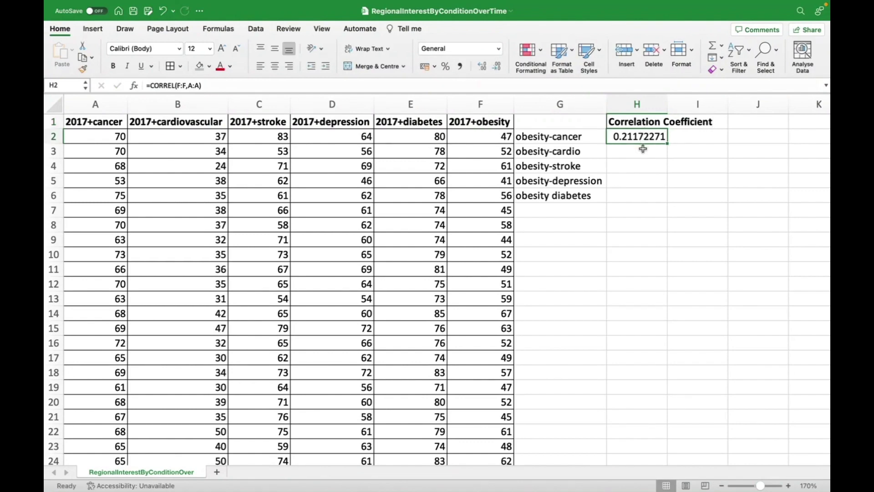
- Calculate the obesity-cardio correlation in H3 with the formula =CORREL(F:F,B:B)
click(643, 148)
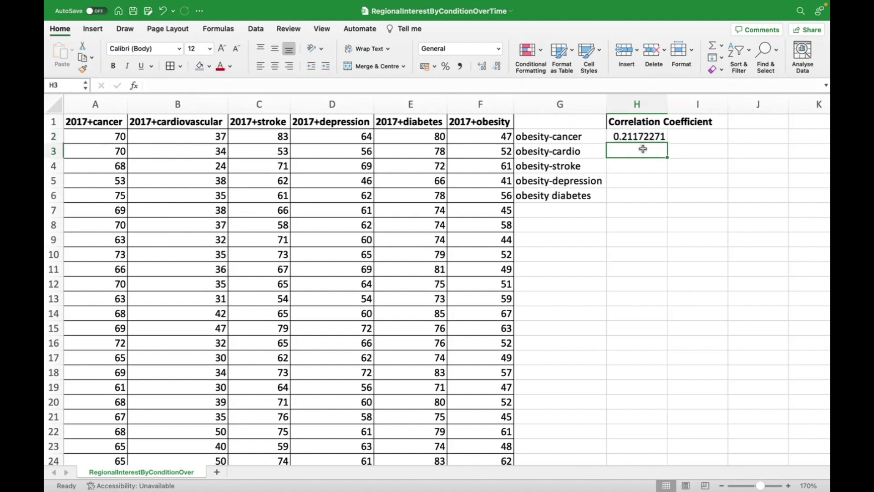
text(=correl)
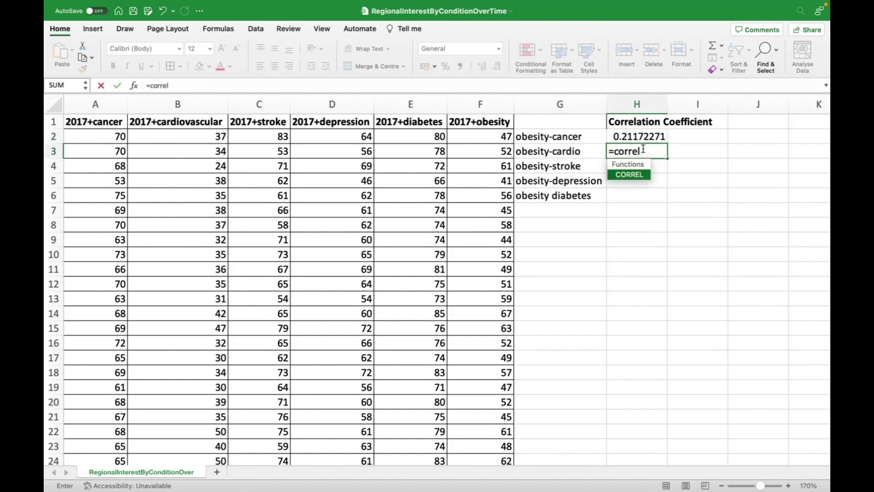
key(Tab)
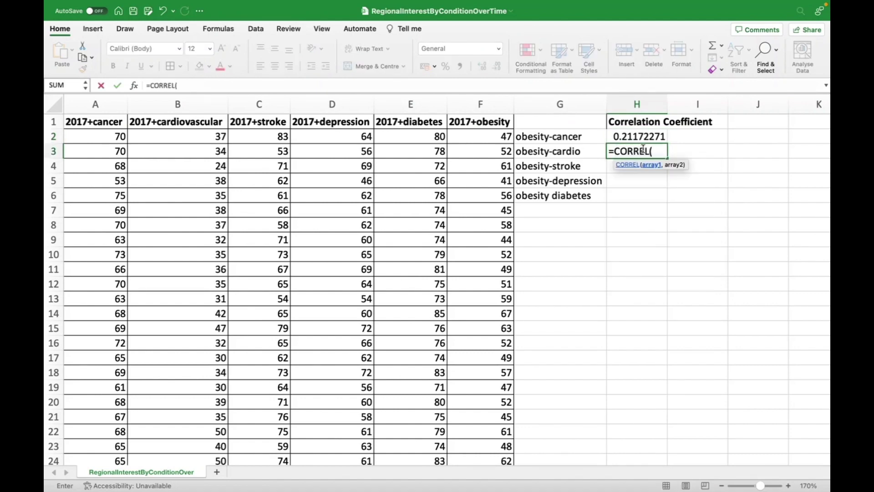
click(481, 106)
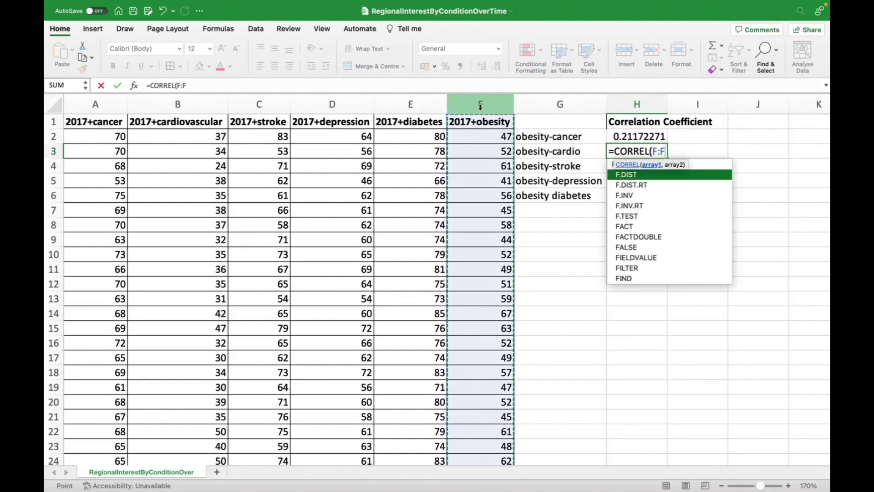
text(,)
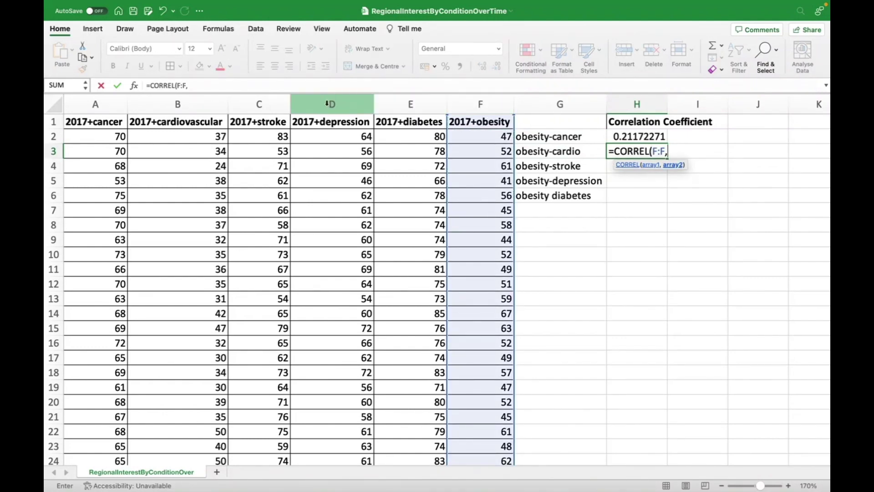
click(188, 105)
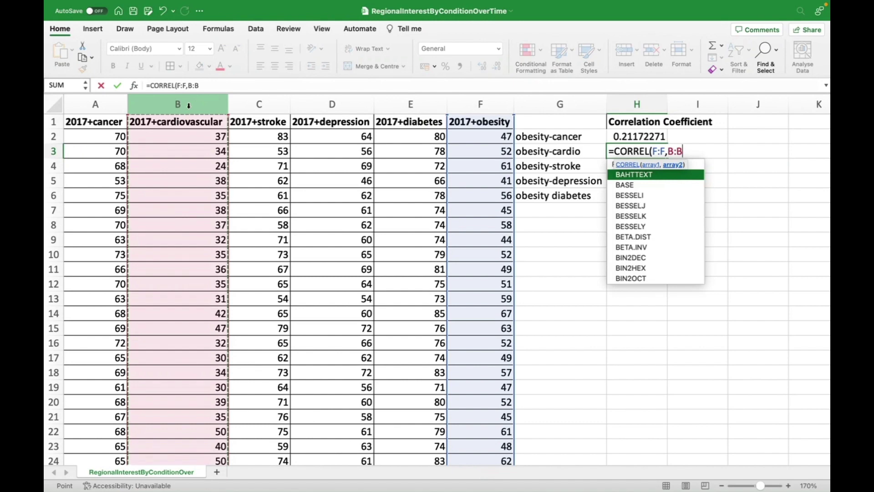
text())
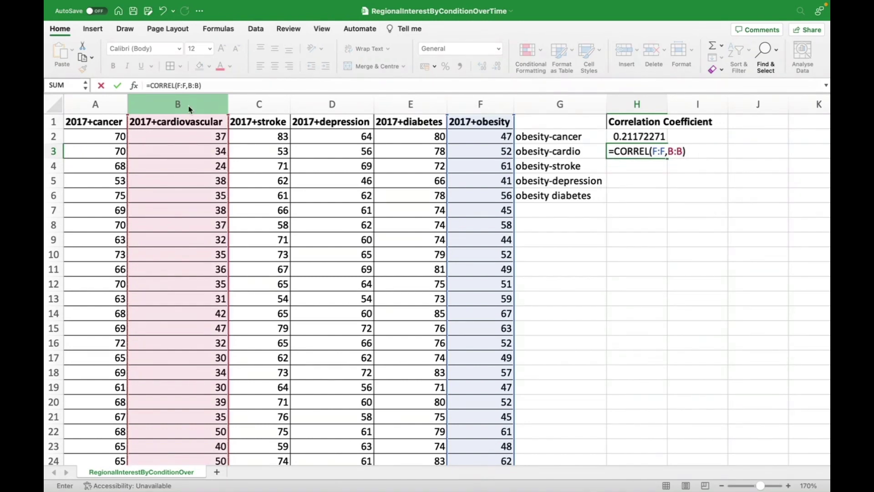
key(Return)
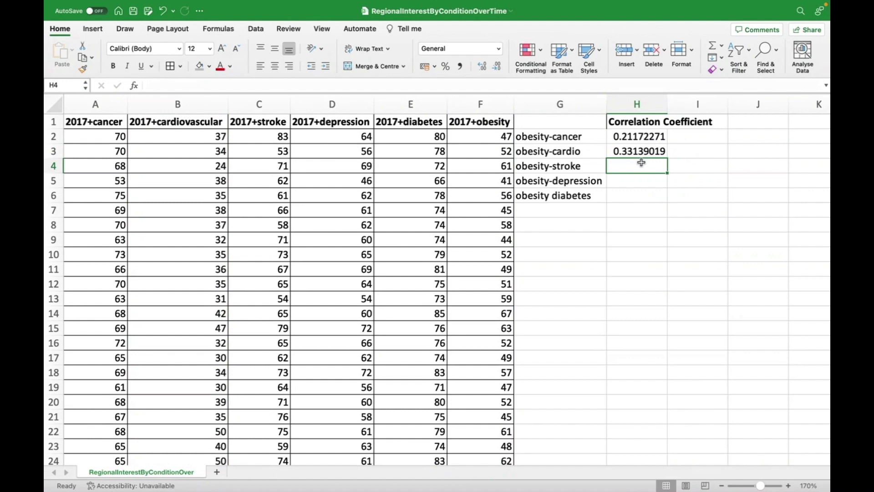
- Calculate the obesity-stroke correlation in H4 with the formula =CORREL(F:F,C:C)
text(=co)
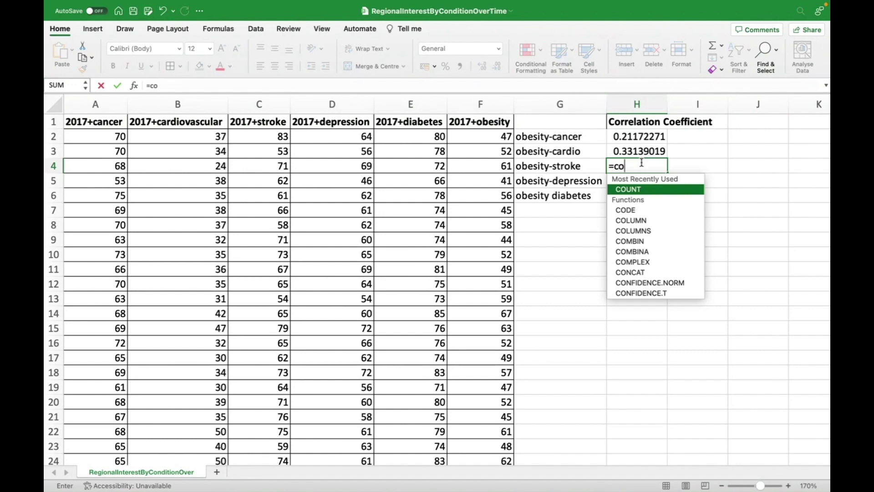
text(rrel()
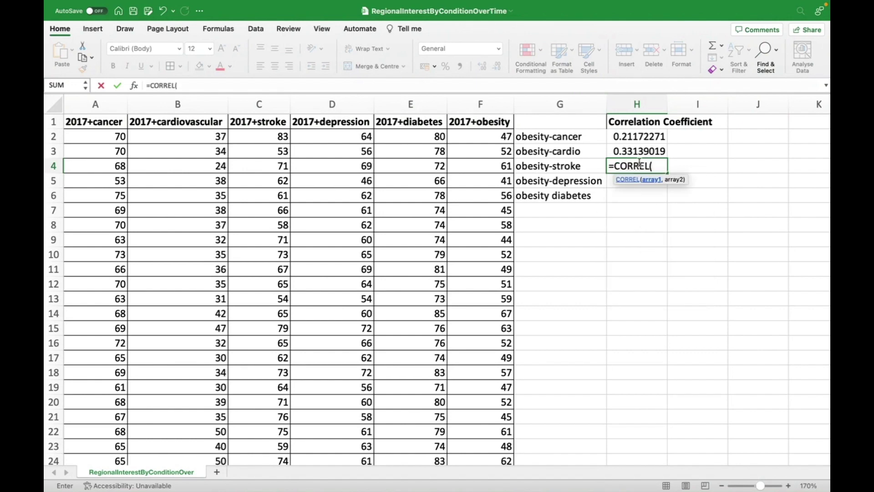
click(480, 102)
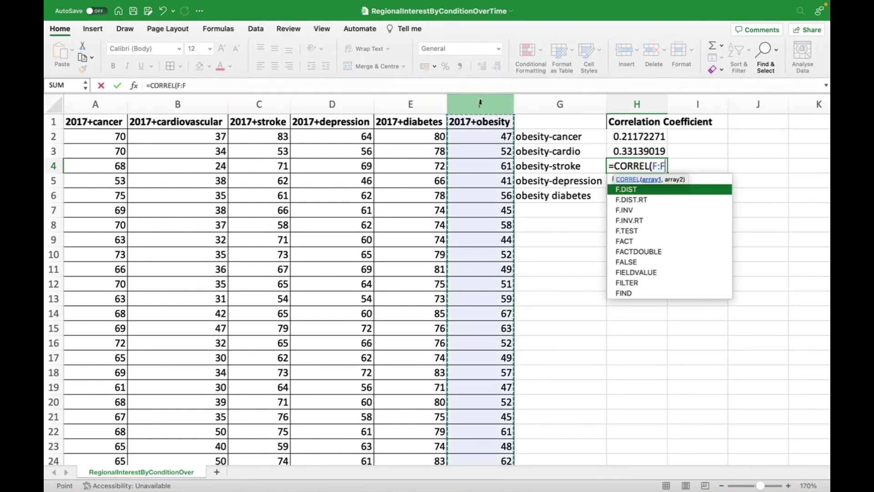
text(,)
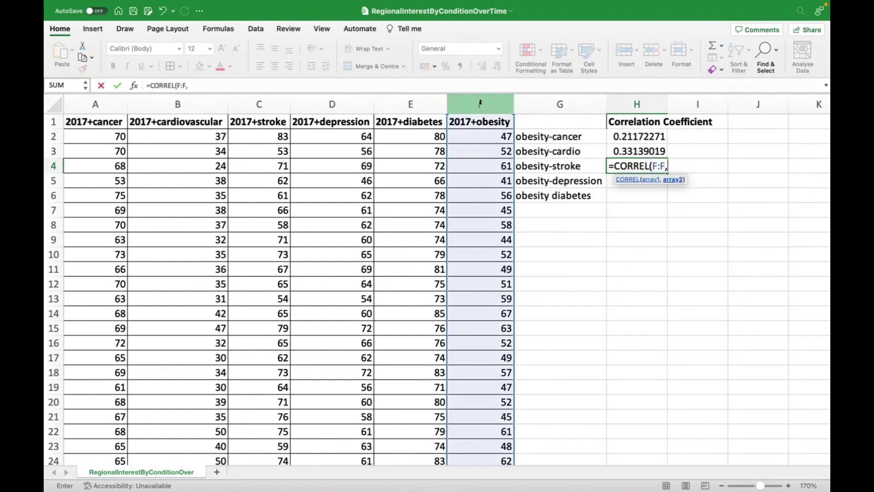
click(271, 105)
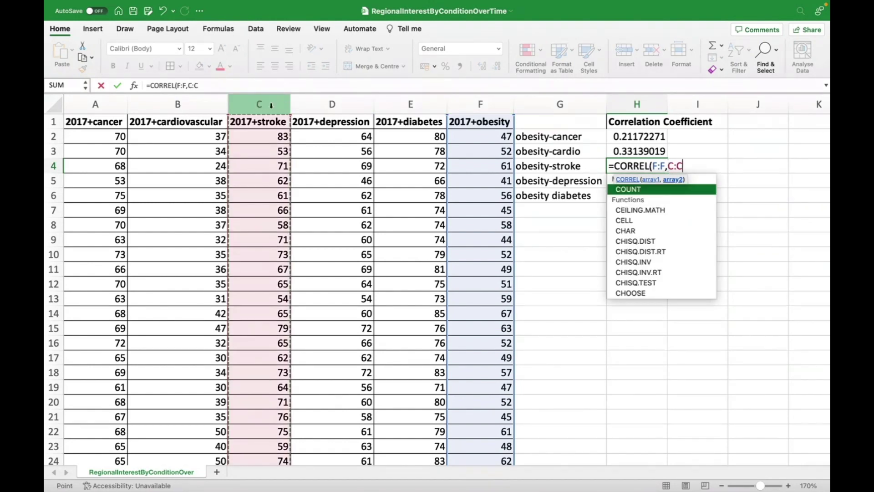
text())
key(Return)
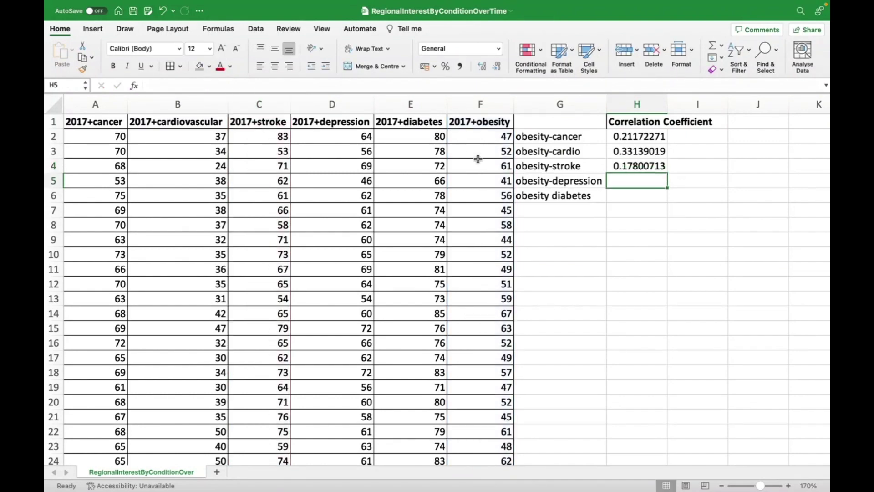
- Calculate the obesity-depression correlation in H5 with the formula =CORREL(F:F,D:D)
text(=)
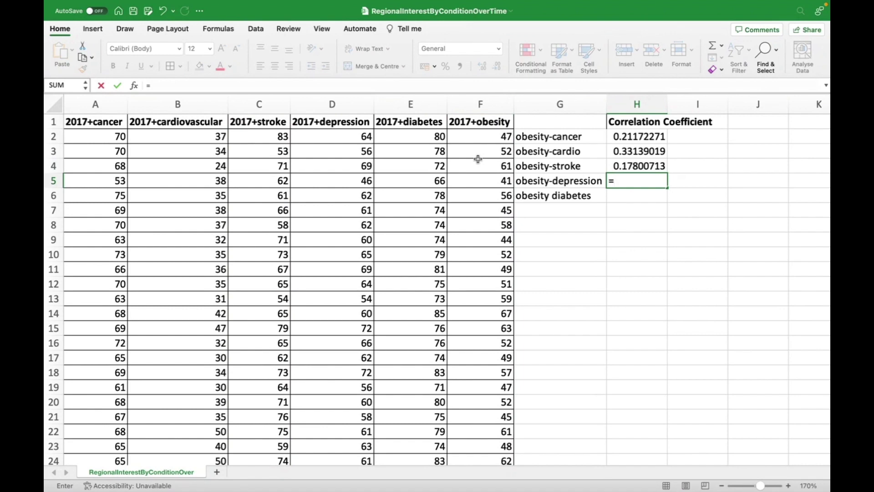
text(correl)
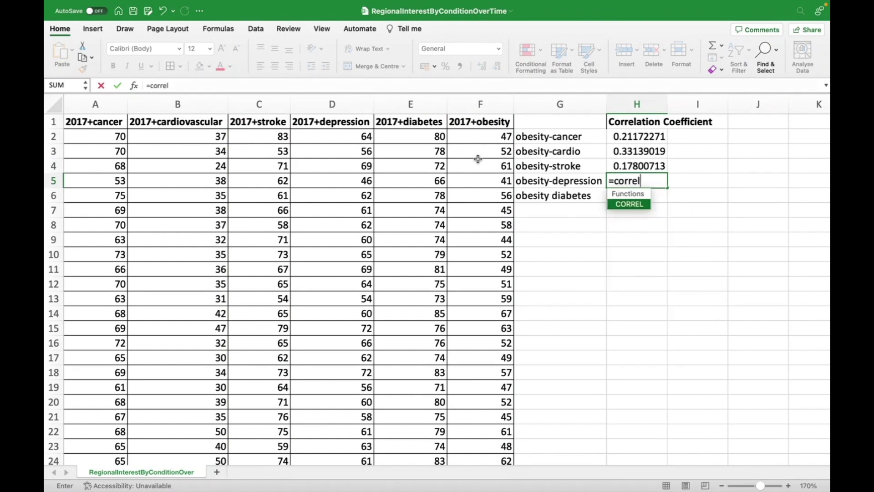
text(()
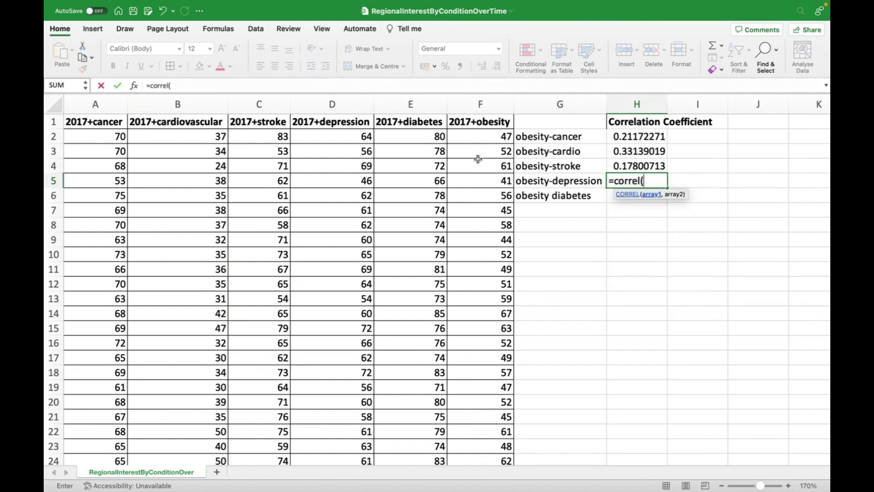
click(465, 107)
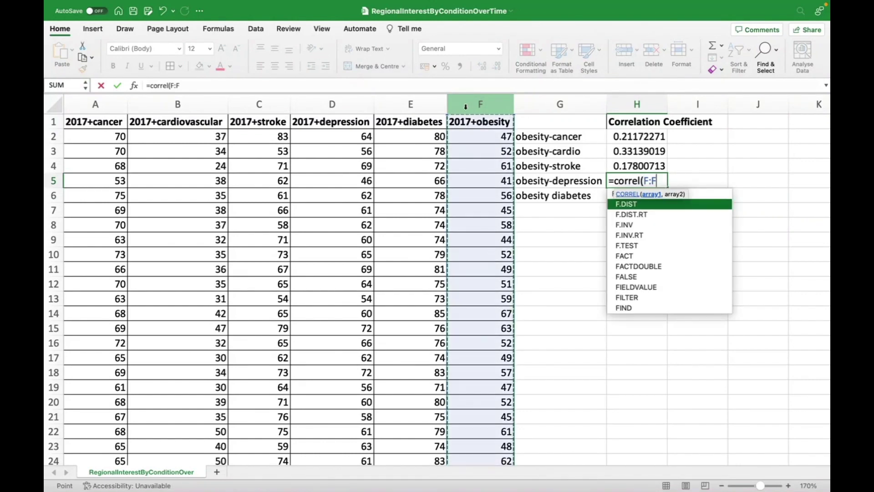
text(,)
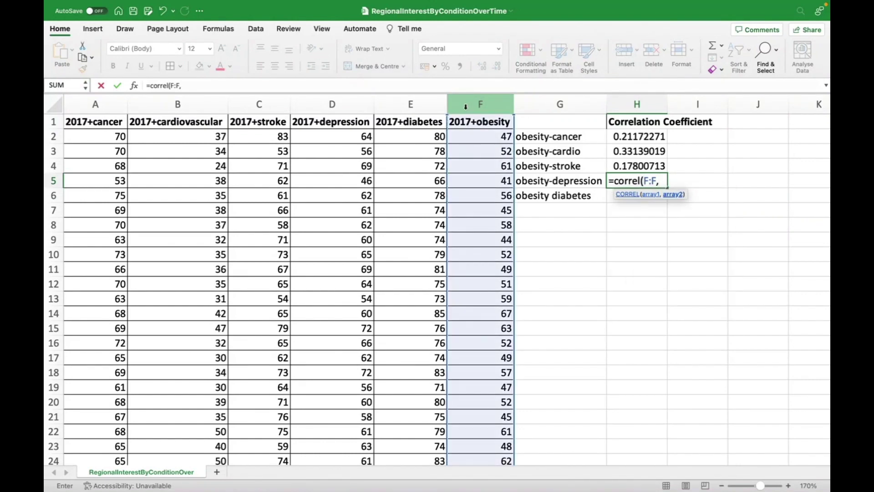
click(332, 106)
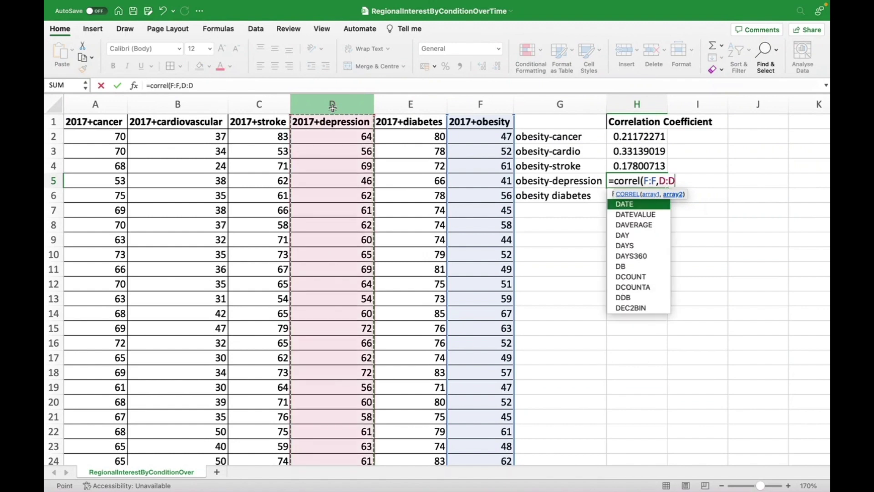
text())
key(Return)
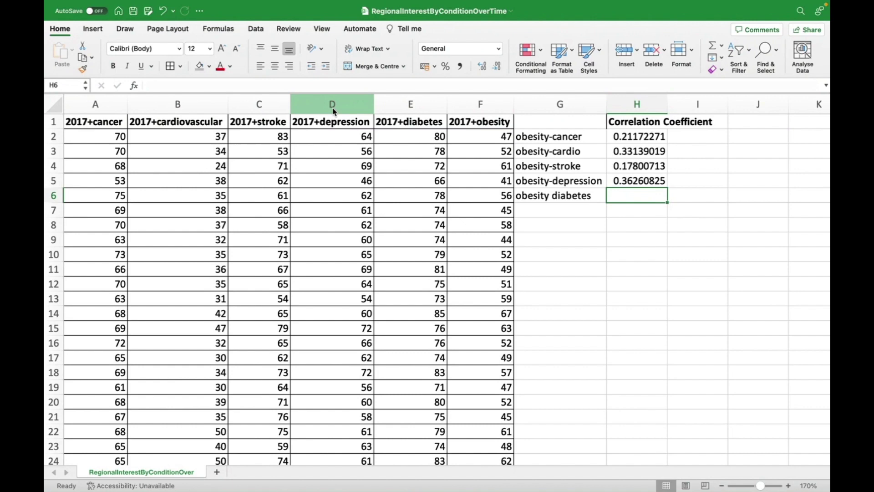
- Calculate the obesity-diabetes correlation in H6 with =CORREL(F:F,E:E) and widen column H to fit its heading
text(=corre)
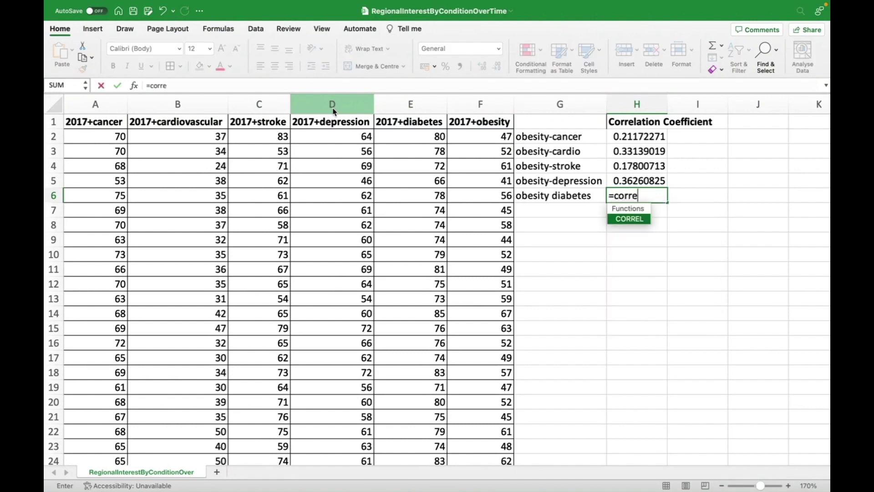
key(Tab)
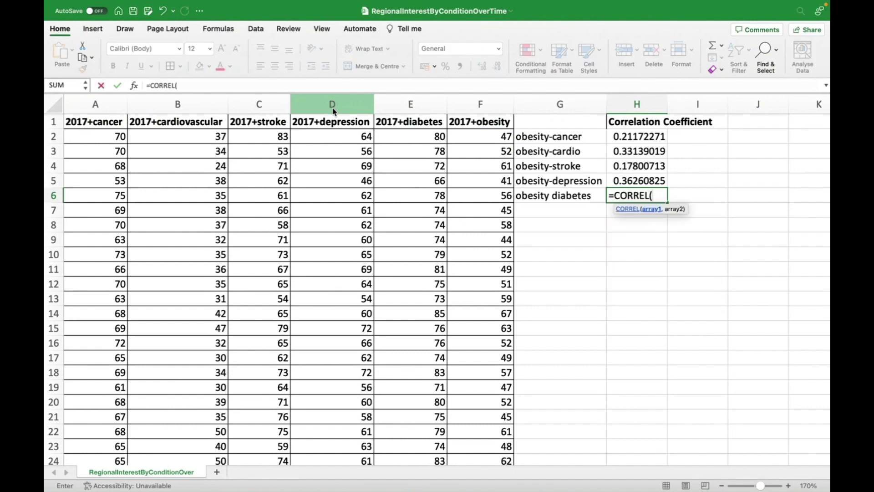
click(468, 106)
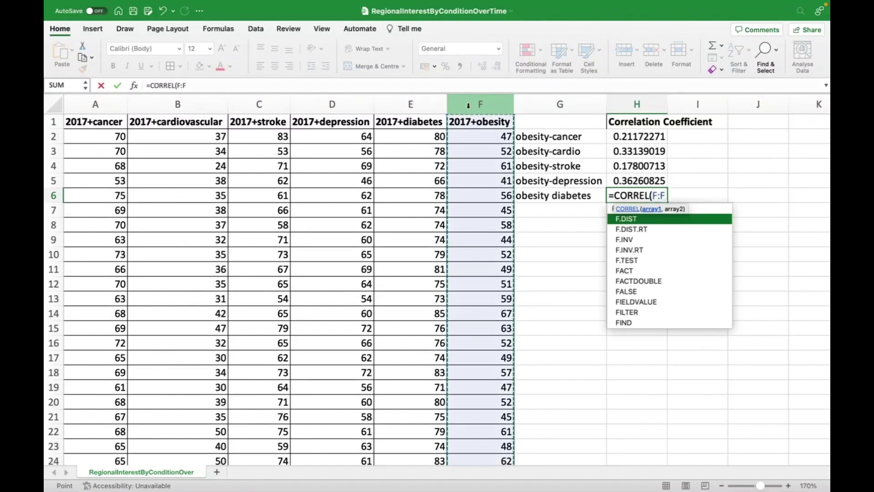
text(,)
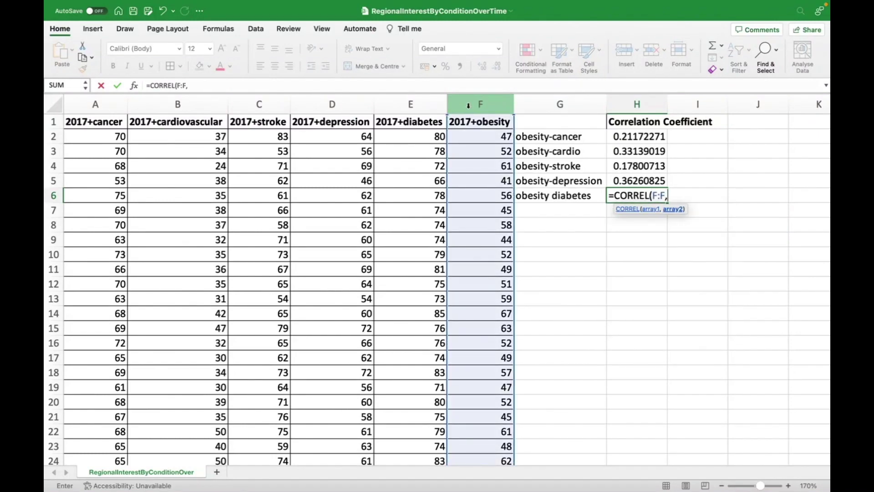
click(420, 103)
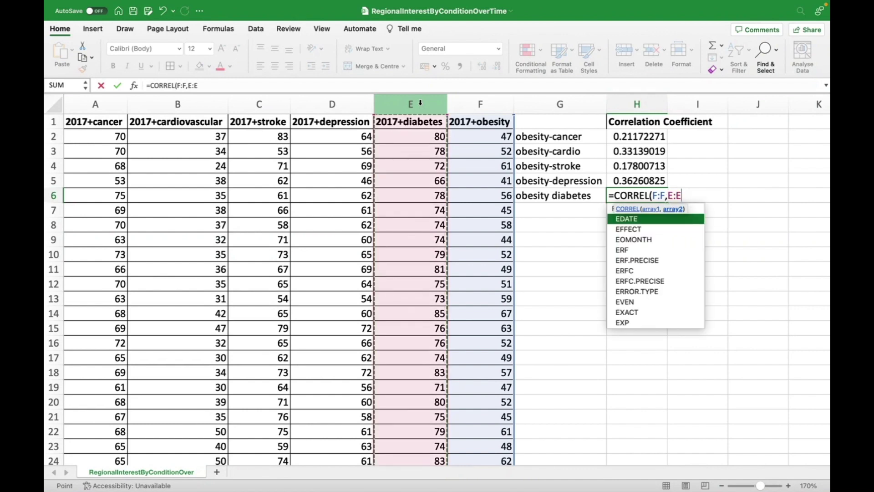
text())
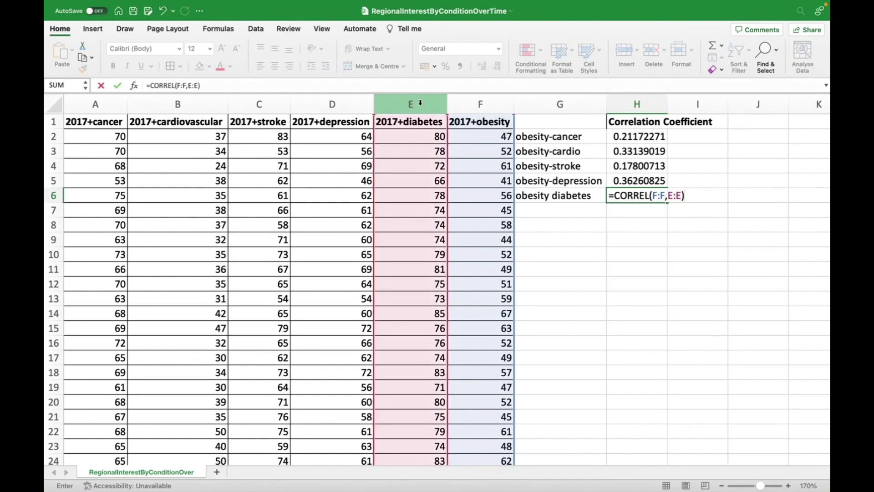
key(Return)
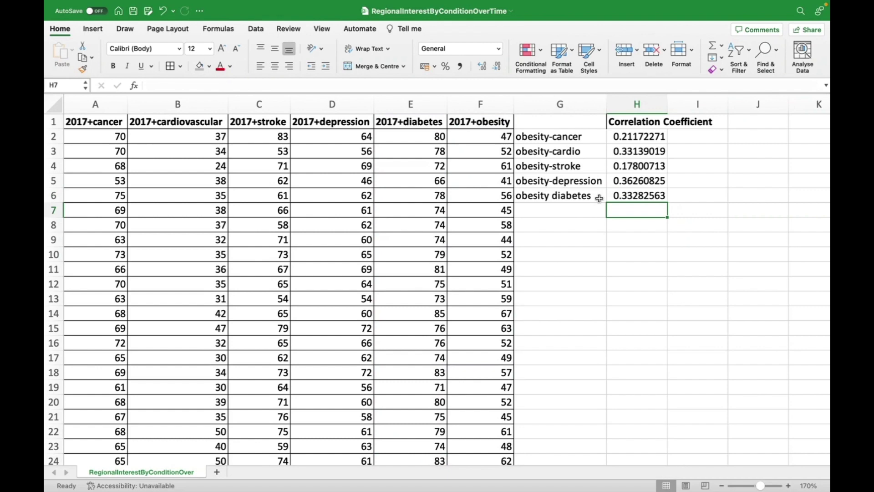
click(636, 104)
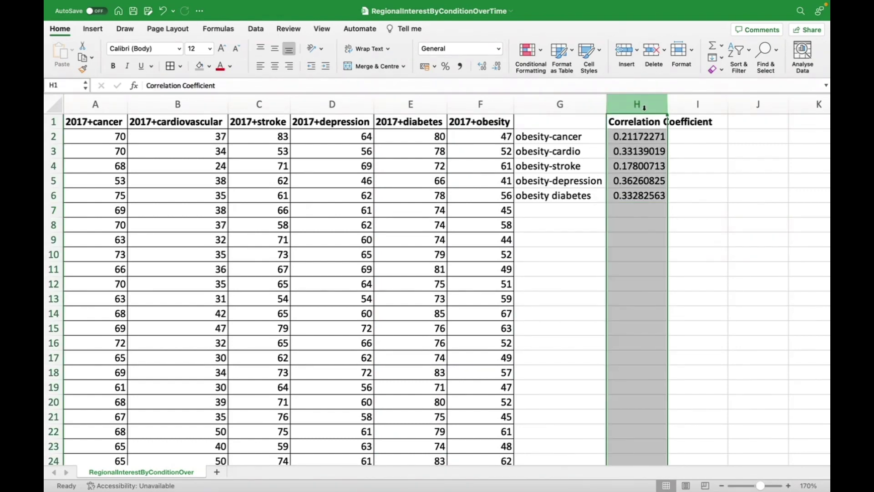
double_click(668, 100)
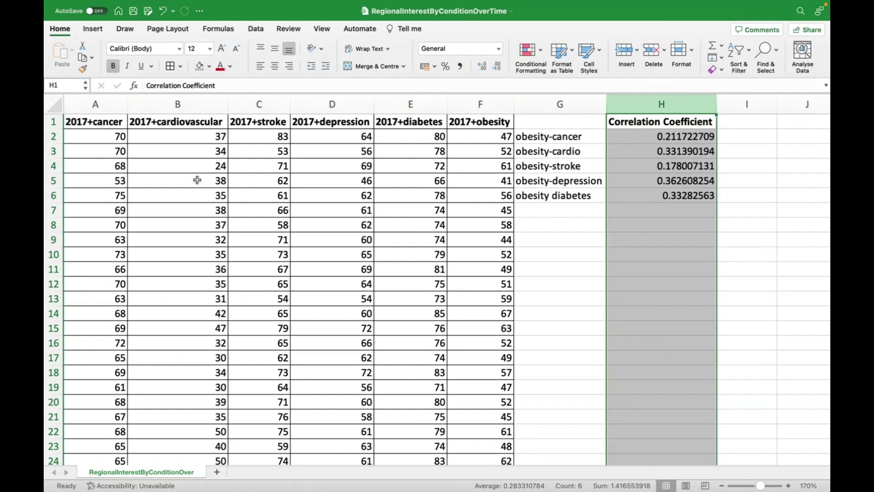
- Run the Data Analysis Correlation tool on $A$1:$F$211, grouped by columns with labels in first row, outputting to a new worksheet
click(256, 31)
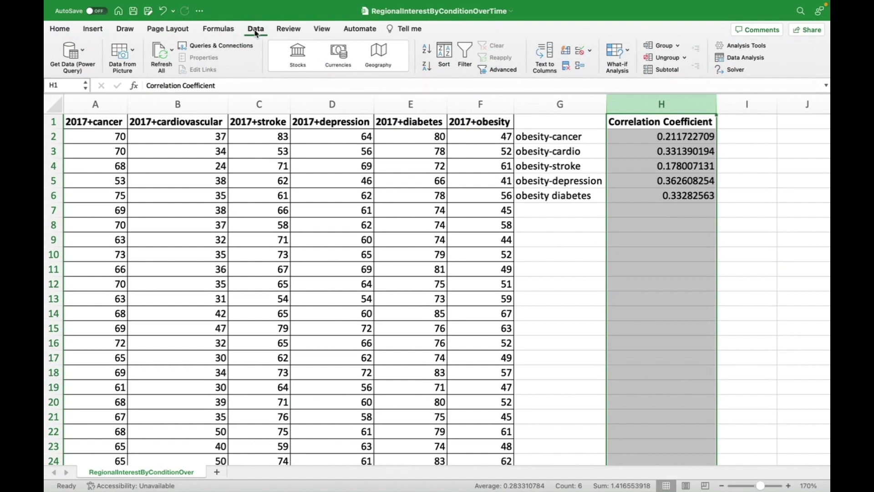
click(750, 61)
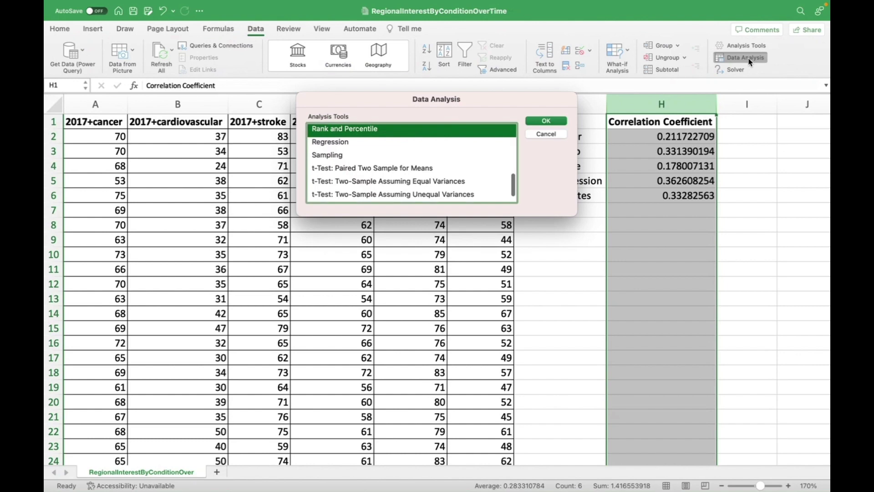
scroll(467, 161, up, 10)
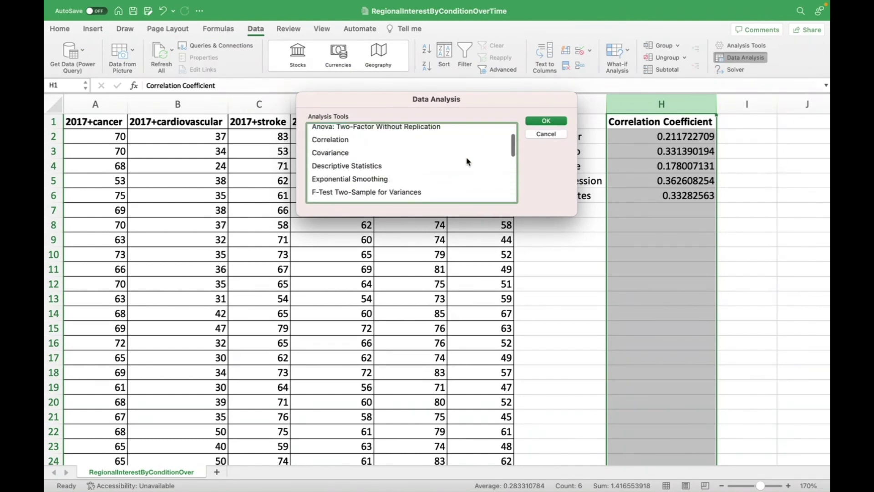
click(331, 167)
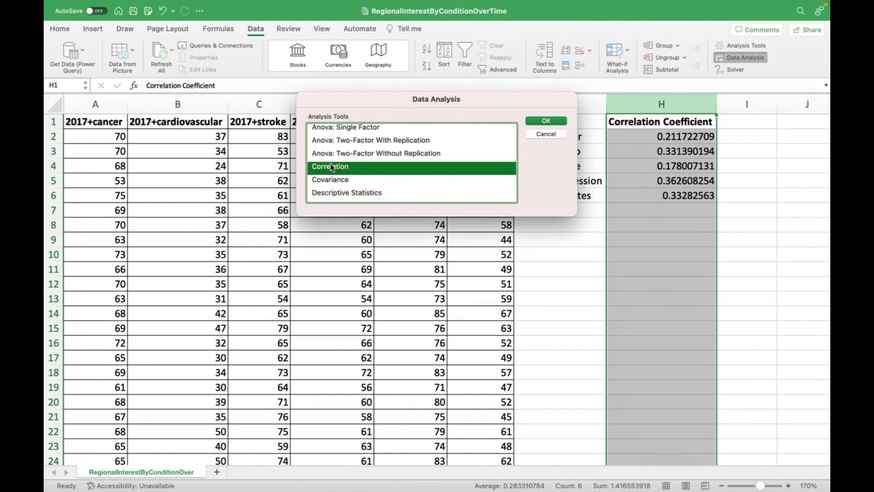
click(547, 120)
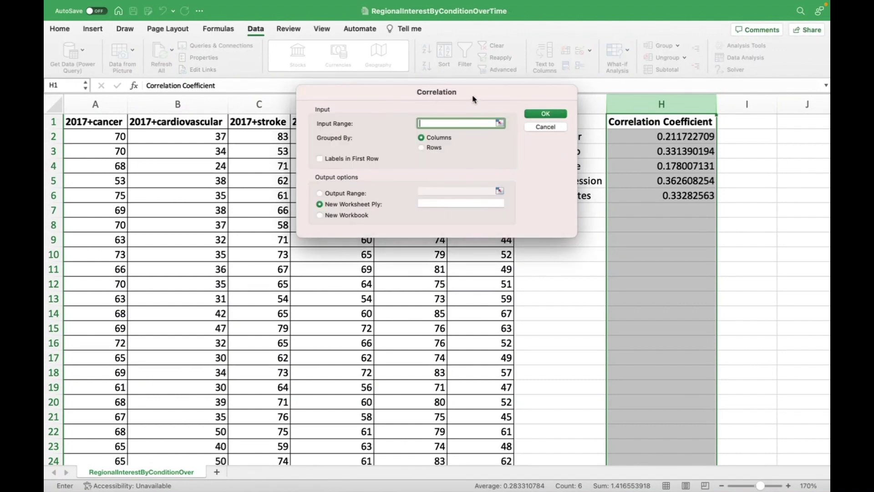
click(499, 124)
click(96, 122)
drag(96, 122, 493, 412)
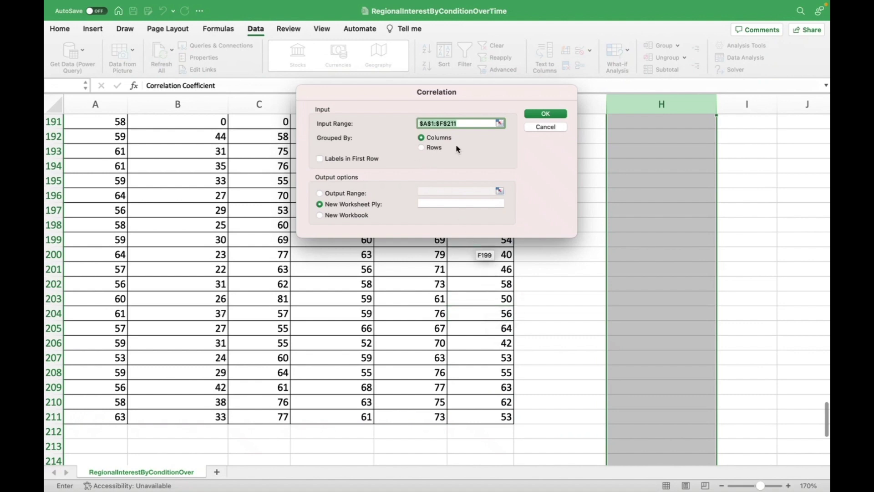
click(320, 159)
click(543, 117)
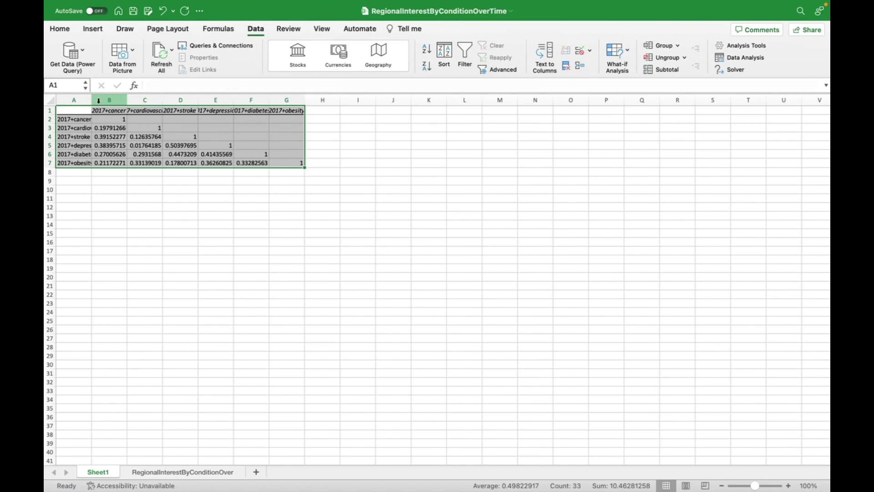
- Fit the widths of columns A and C in the correlation matrix to their condition labels
double_click(90, 99)
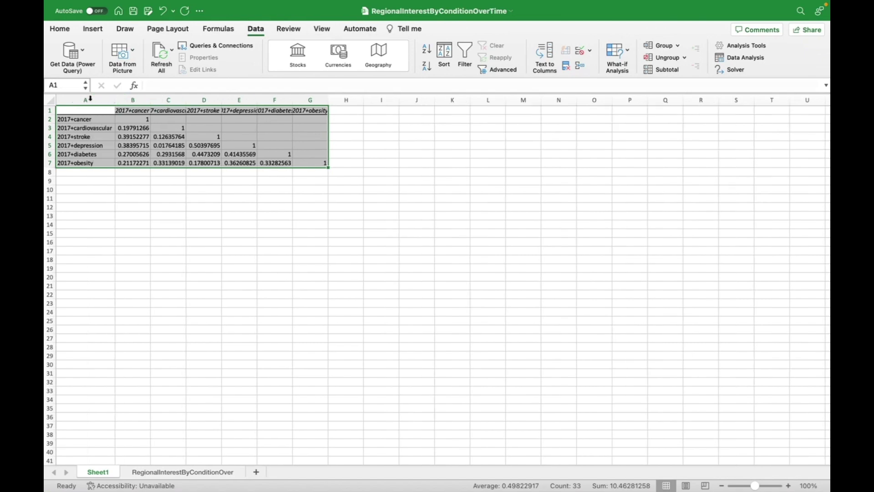
scroll(279, 316, up, 5)
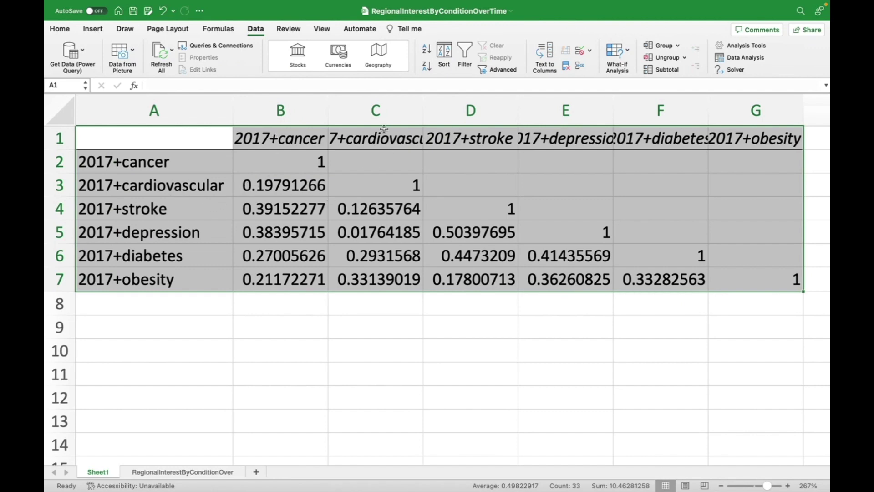
click(403, 111)
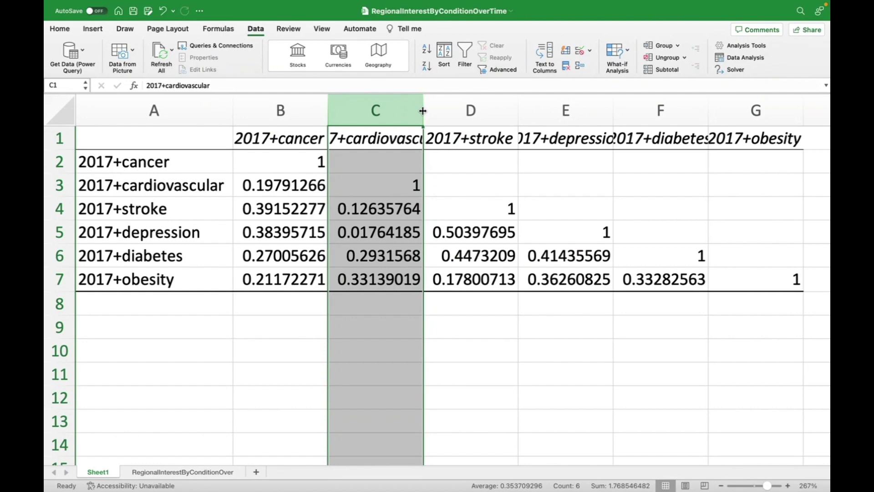
double_click(422, 111)
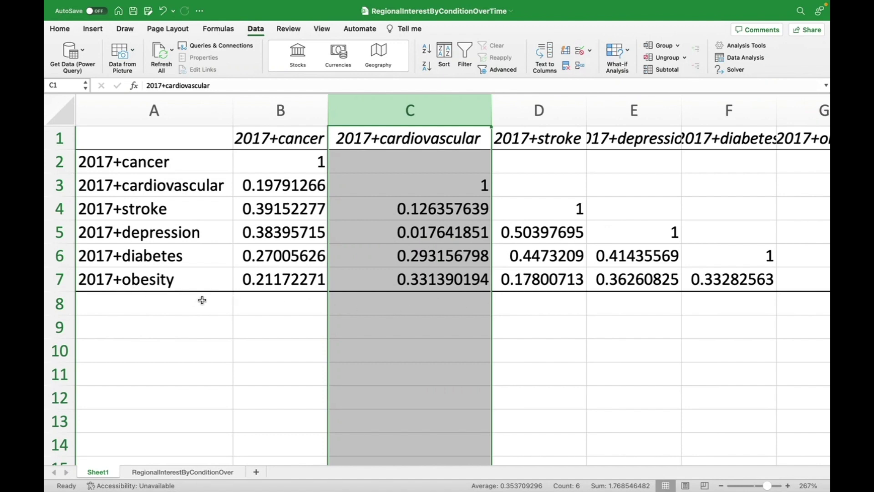
- Highlight the obesity correlations with the five other conditions, cells B7 through F7, with a yellow fill
click(271, 280)
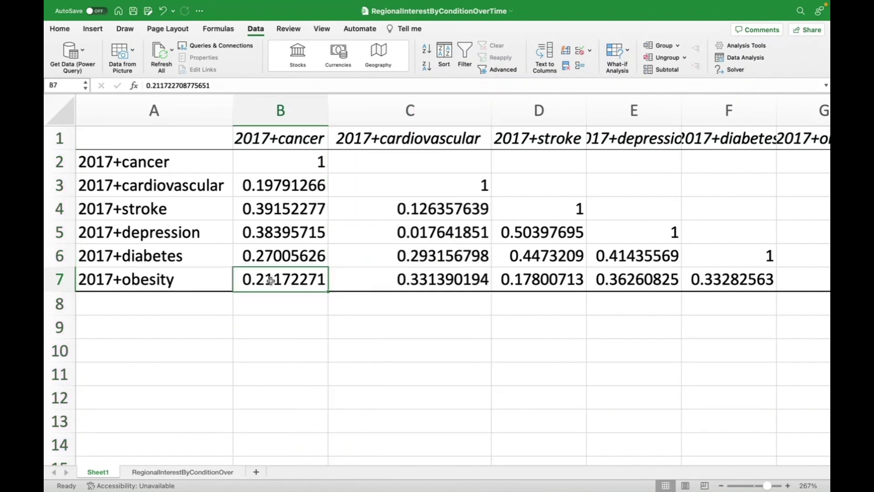
click(58, 30)
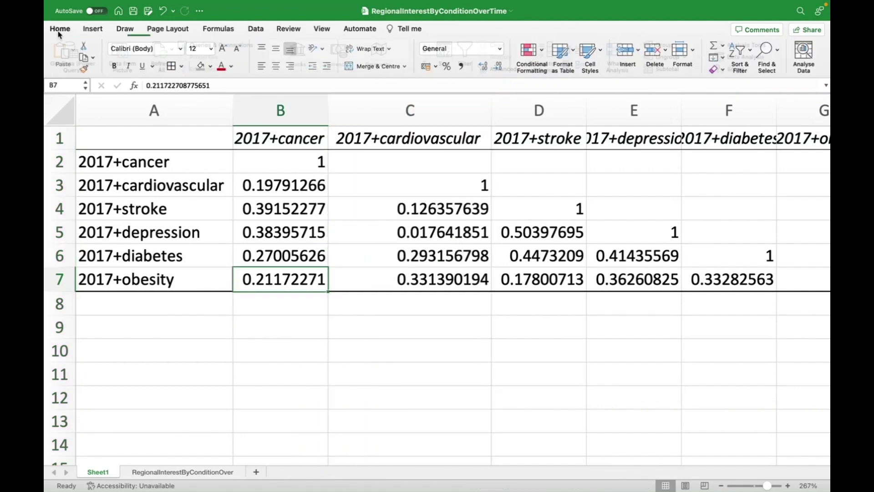
click(209, 67)
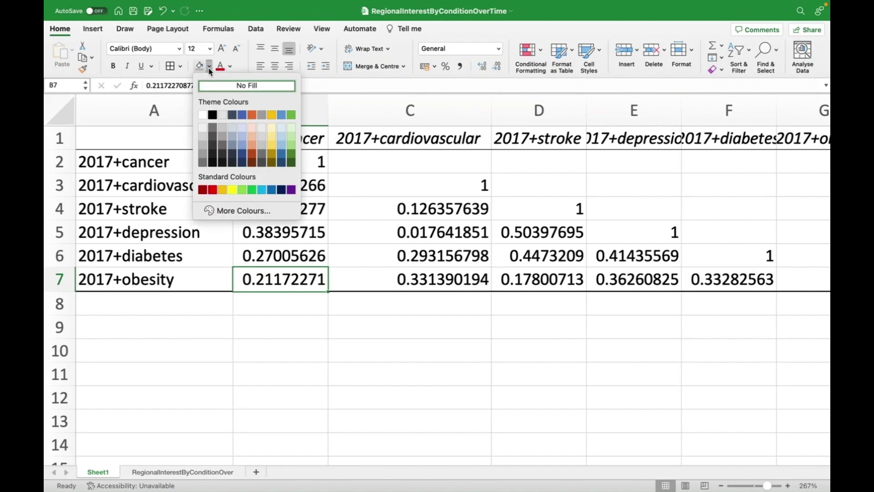
click(231, 191)
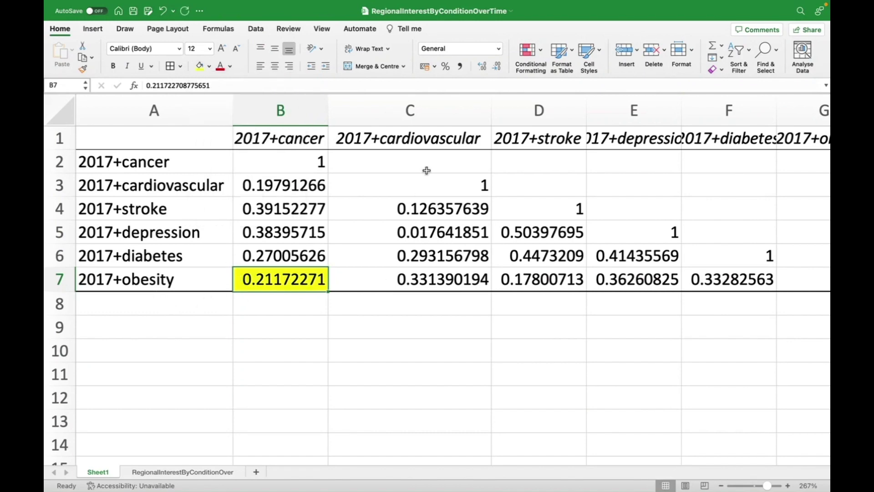
click(422, 274)
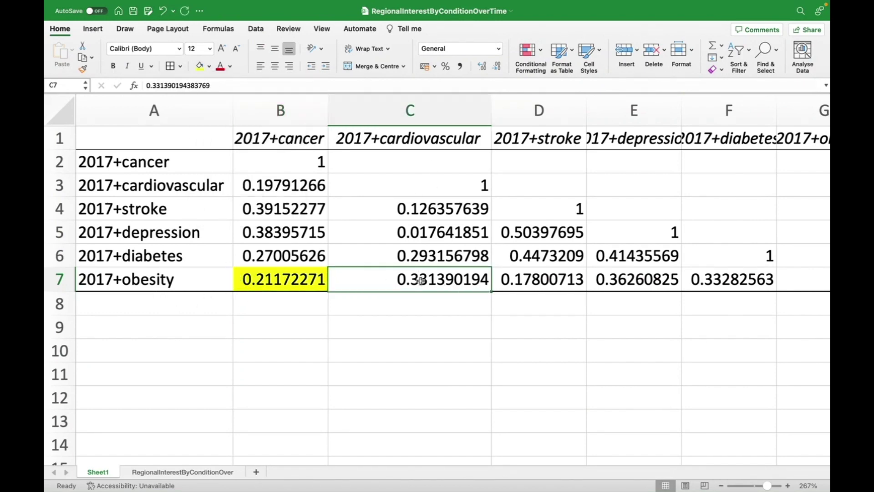
click(199, 67)
click(547, 282)
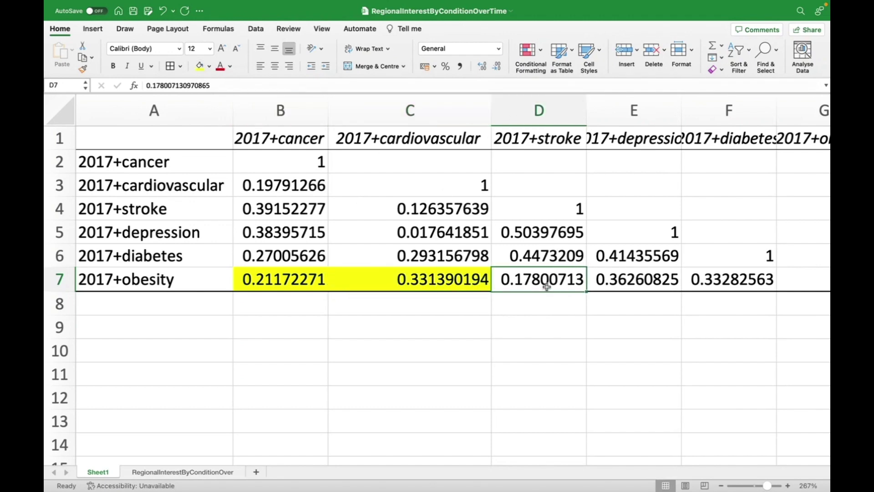
click(198, 66)
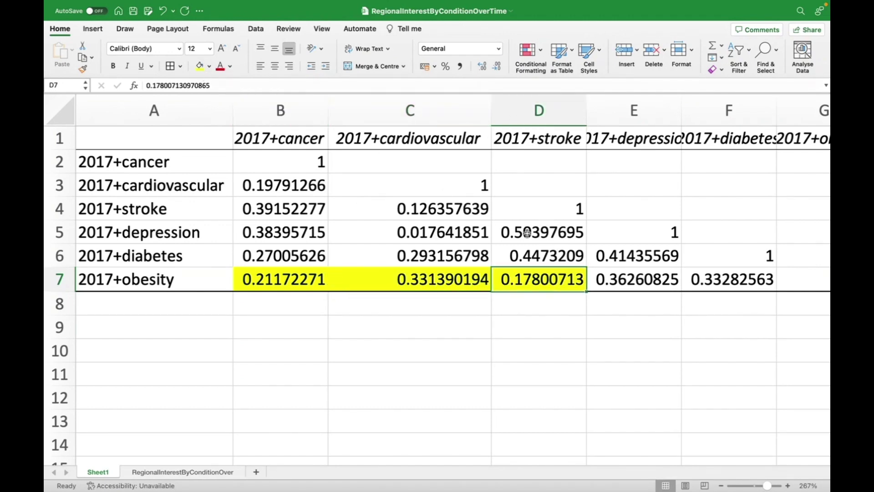
click(609, 285)
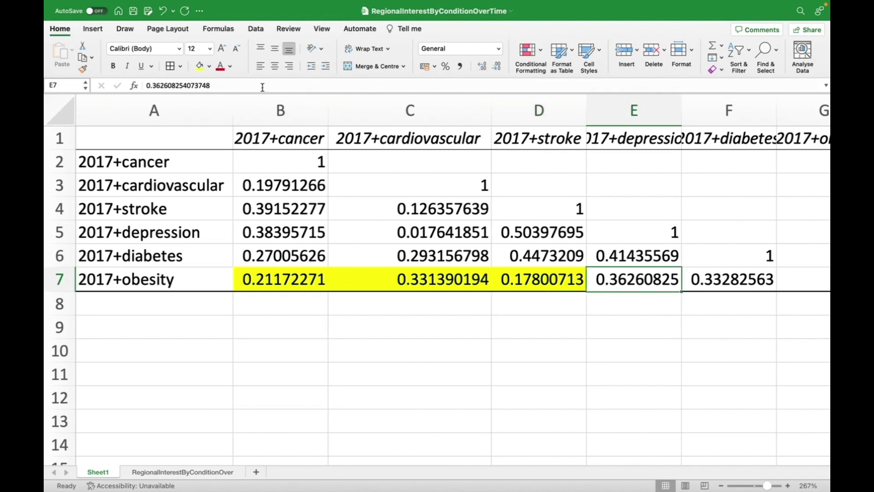
click(199, 67)
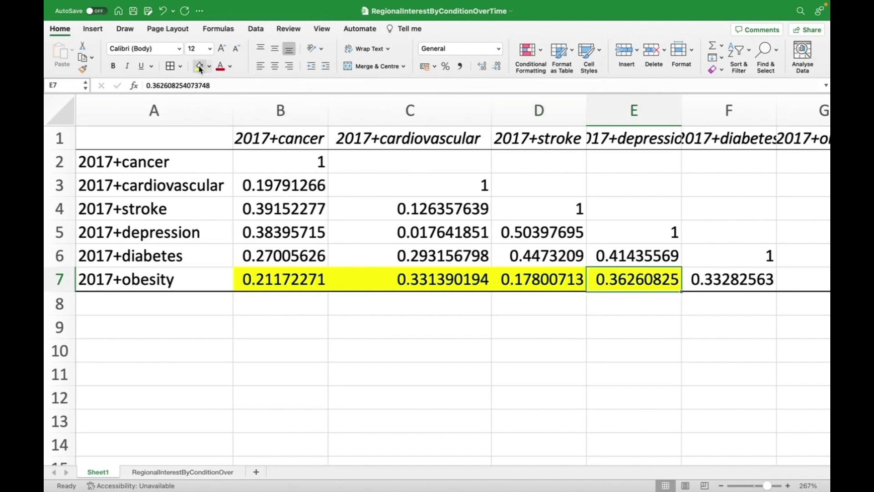
click(699, 285)
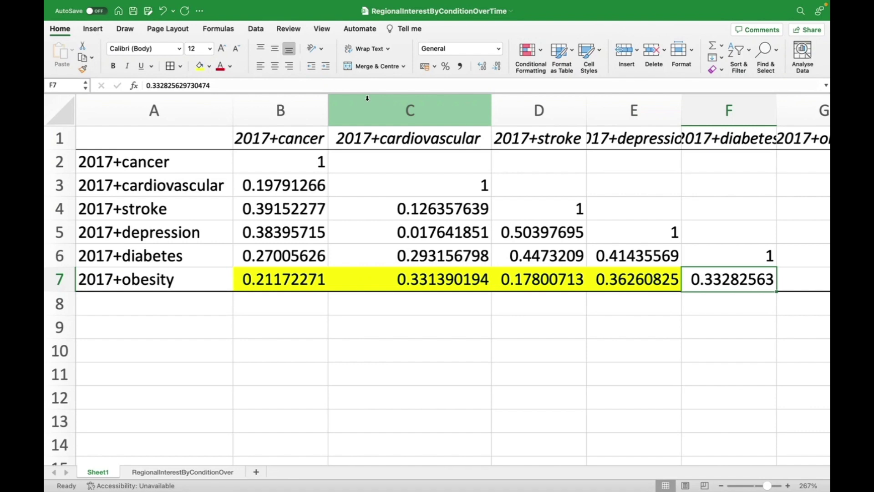
click(199, 67)
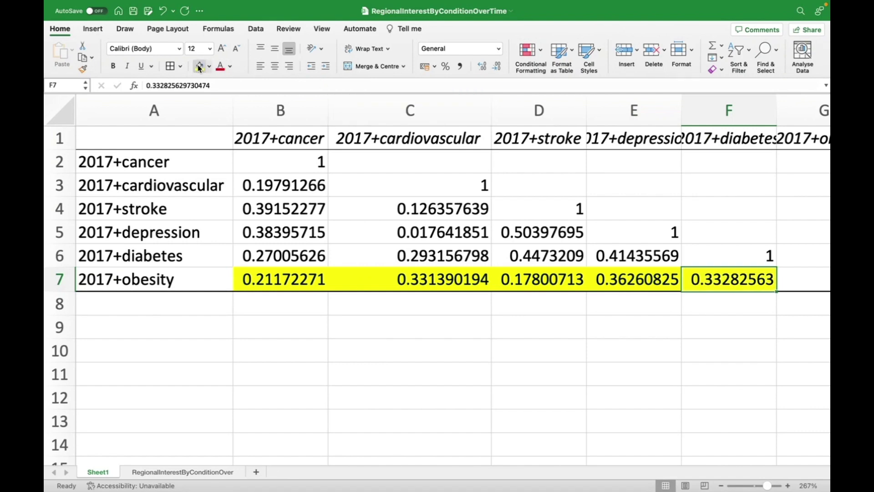